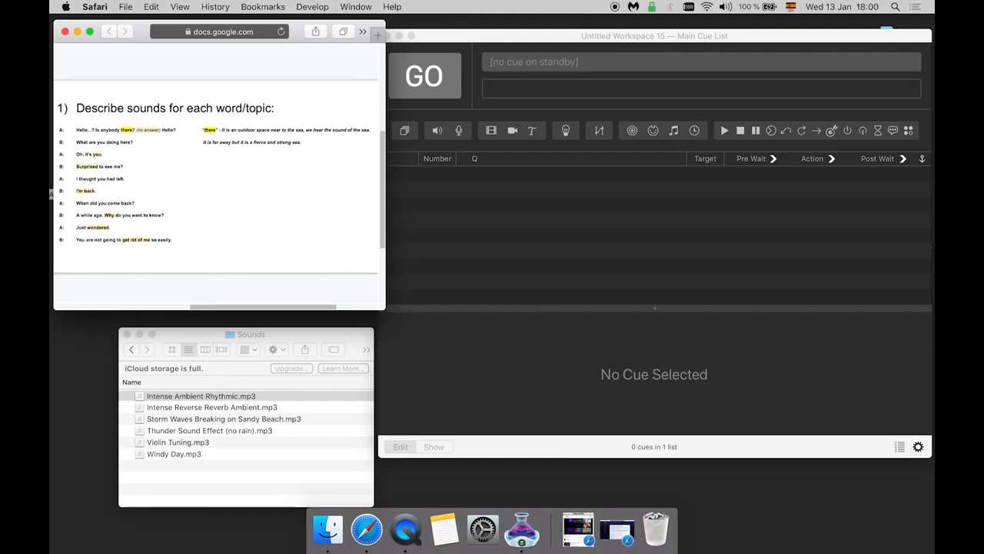
- Add "Storm Waves Breaking on Sandy Beach.mp3" from the Sounds folder to the empty QLab cue list
click(269, 396)
key(Down)
key(Down)
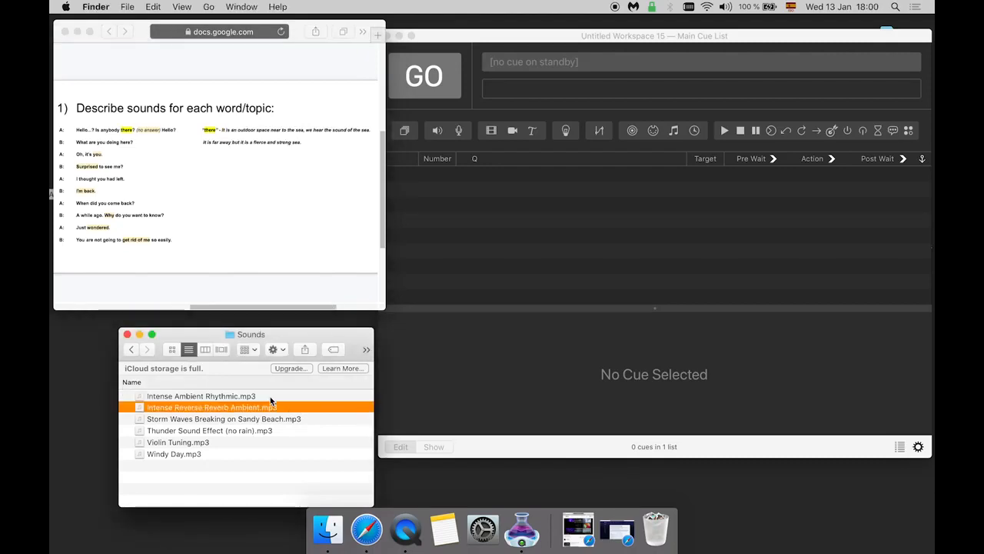
drag(246, 419, 530, 203)
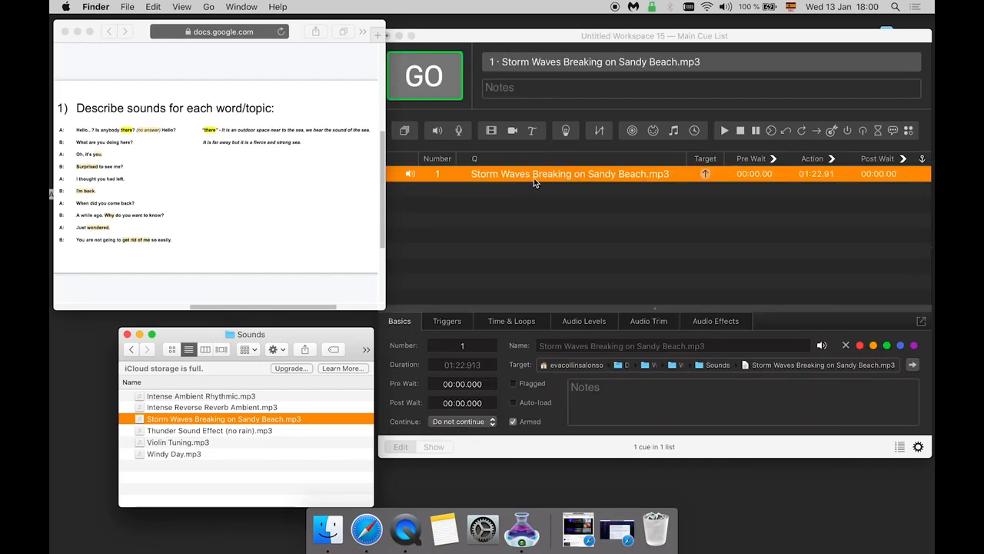
- Play the Storm Waves cue to hear its volume, and stop playback
click(534, 177)
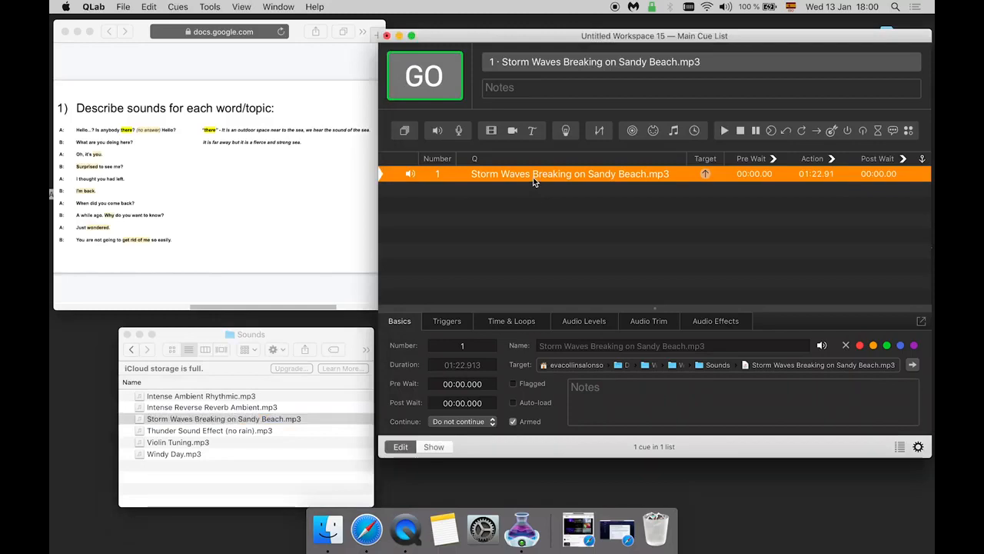
key(space)
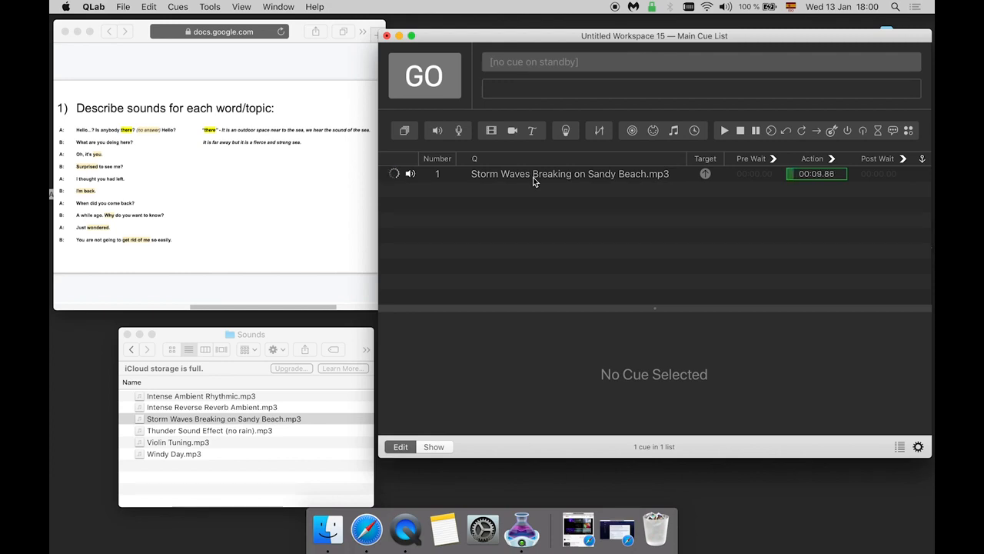
key(Escape)
- Set the master audio level of the Storm Waves cue to -10
click(533, 179)
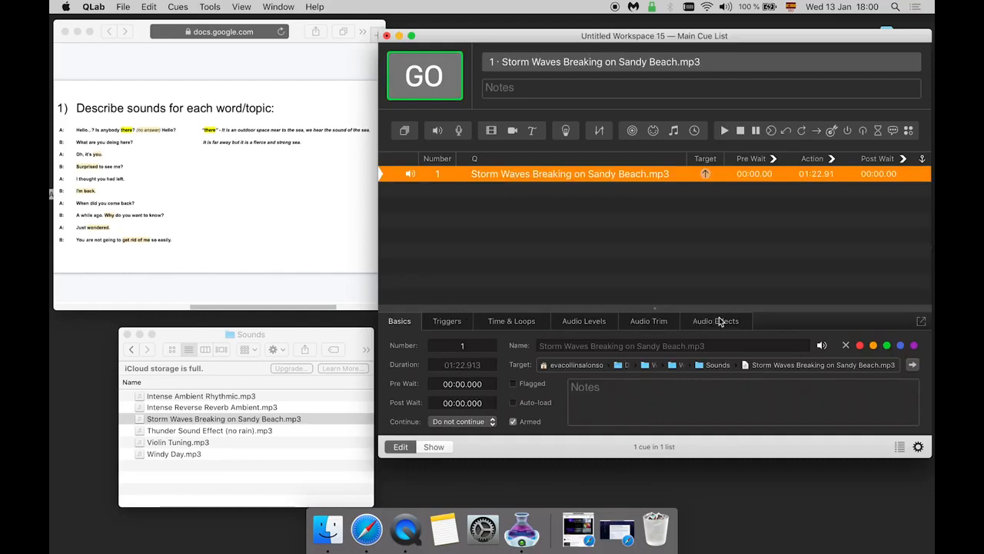
click(593, 328)
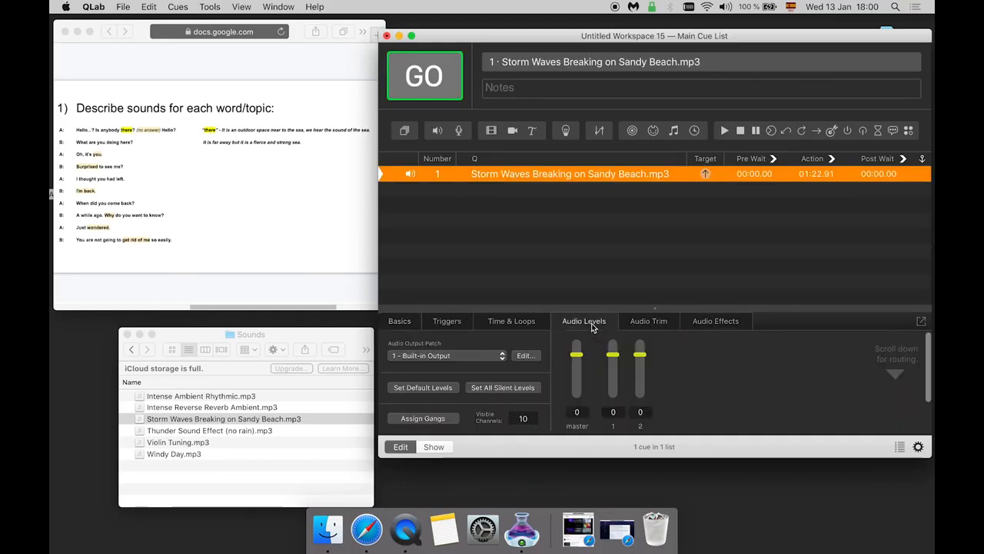
click(577, 412)
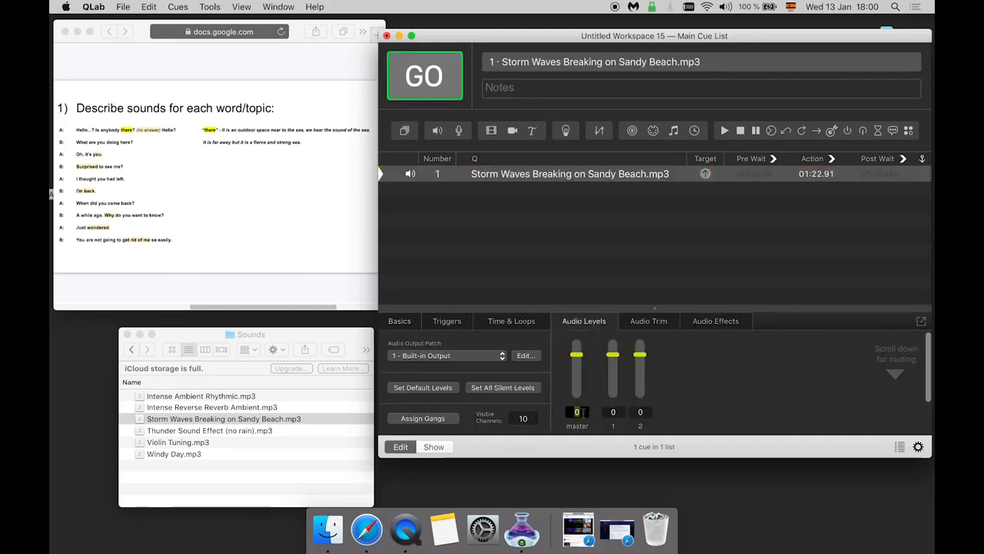
text(-10)
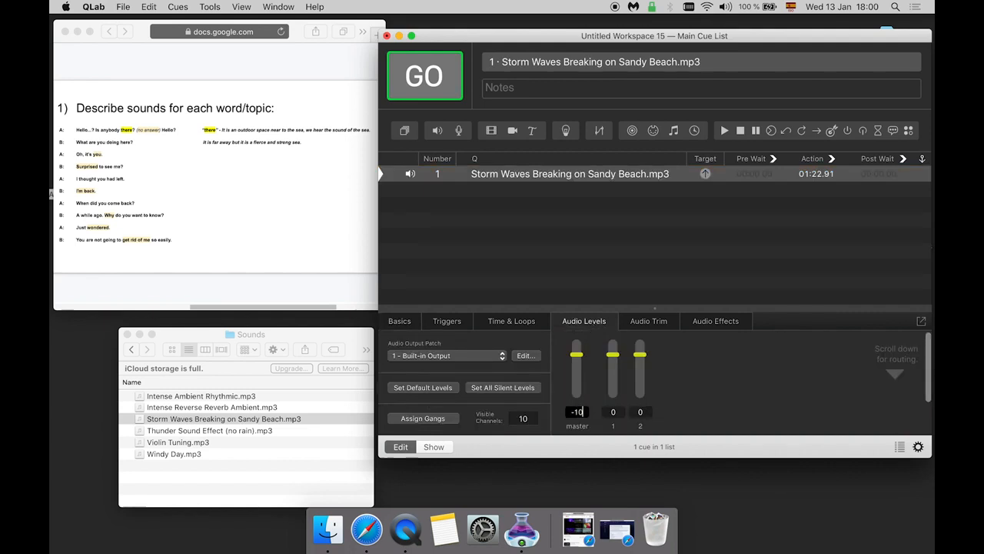
key(Return)
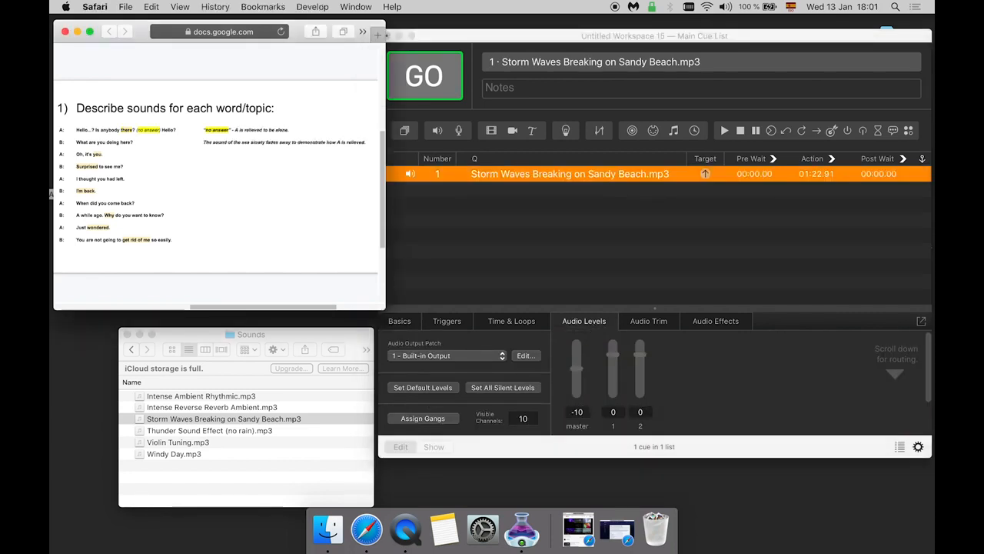
- Add a fade cue below the Storm Waves cue and assign cue 1 as its target
click(496, 228)
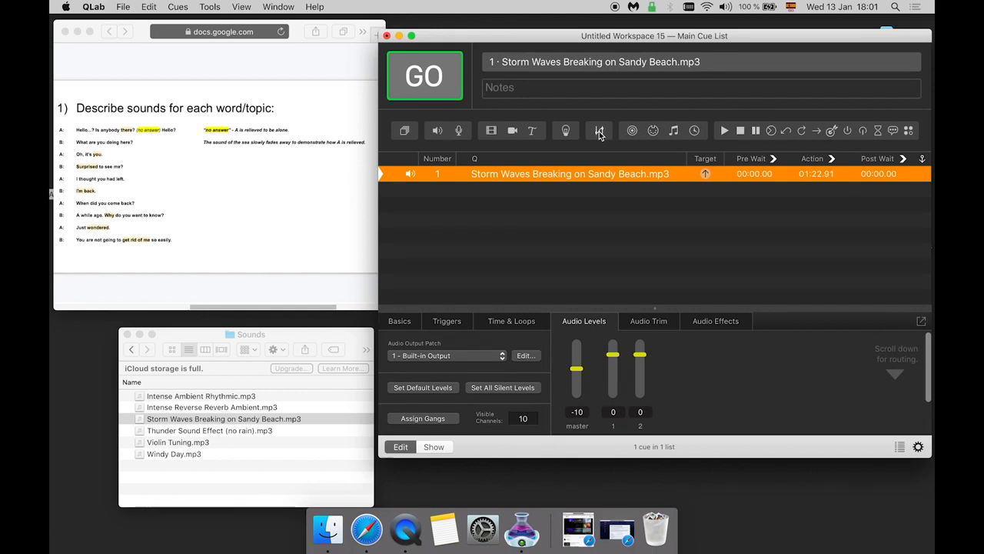
drag(599, 134, 535, 194)
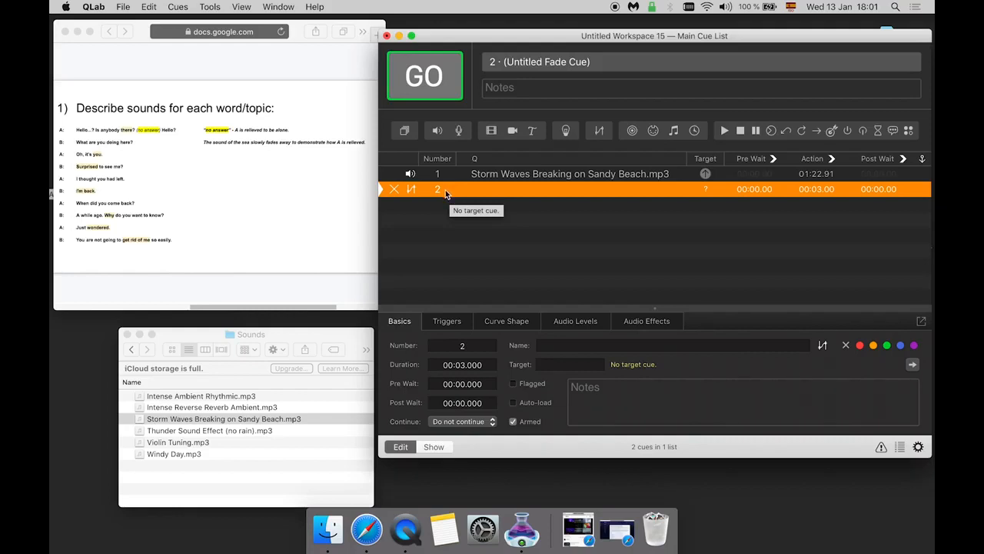
drag(469, 175, 476, 195)
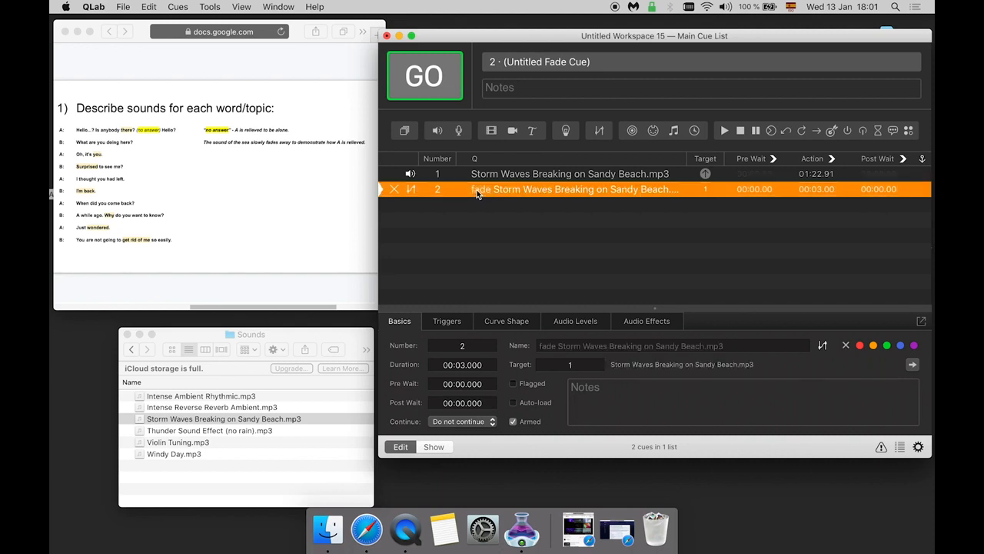
- Enable the fade cue's audio levels for master and channels 1 and 2 at -INF
click(455, 213)
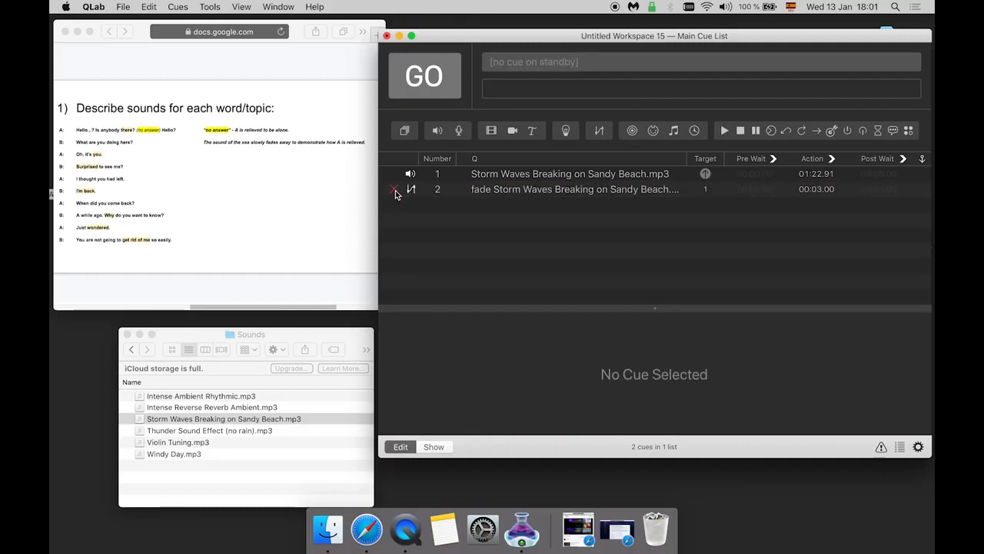
mouse_move(393, 191)
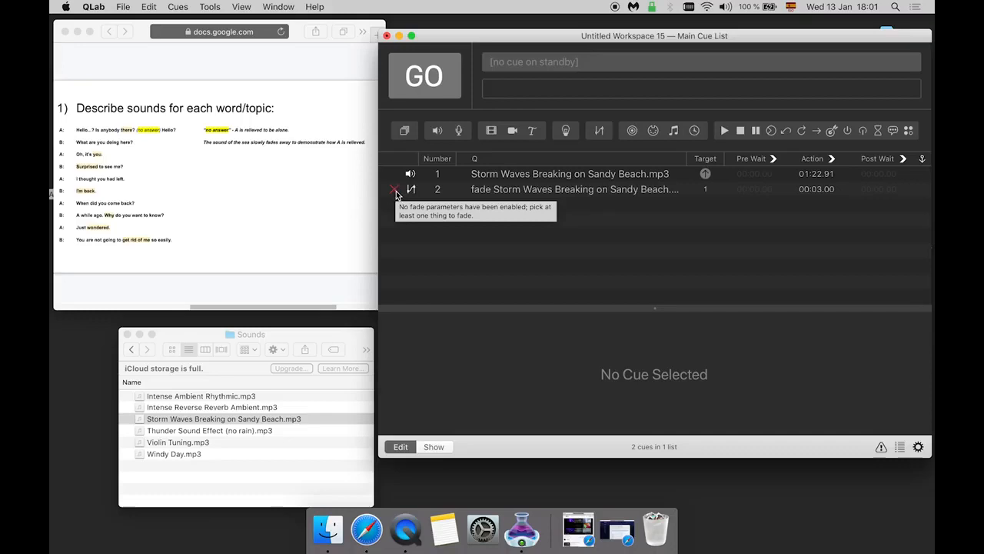
click(456, 194)
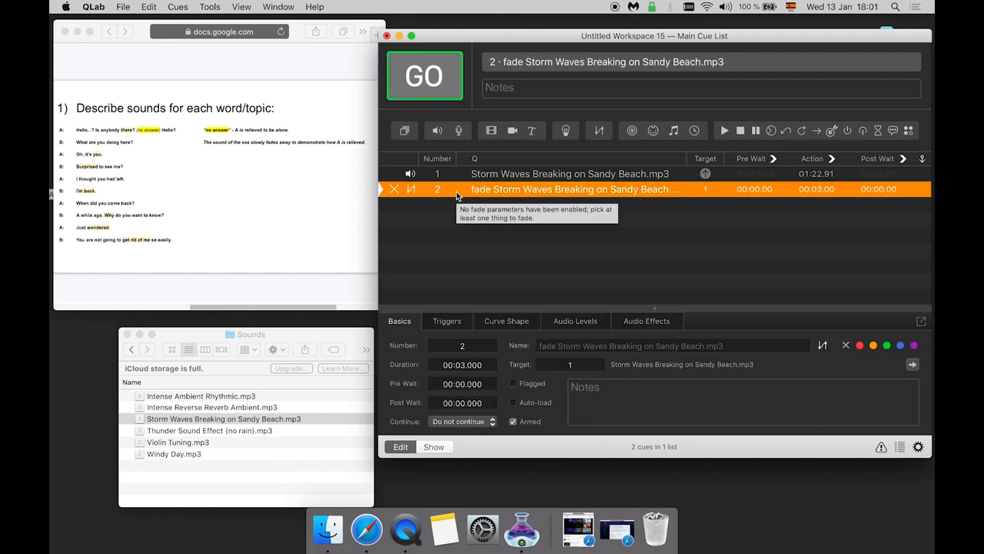
click(566, 323)
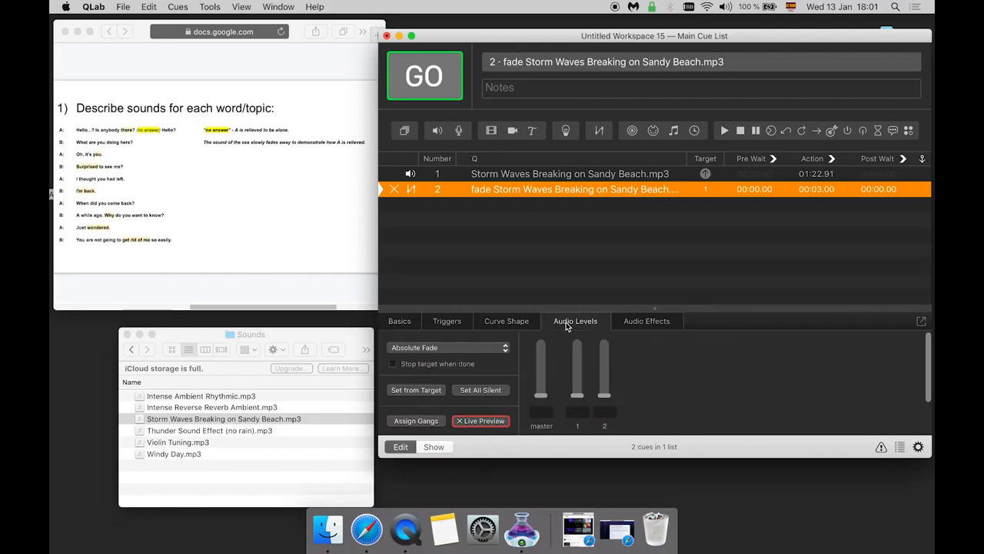
click(542, 396)
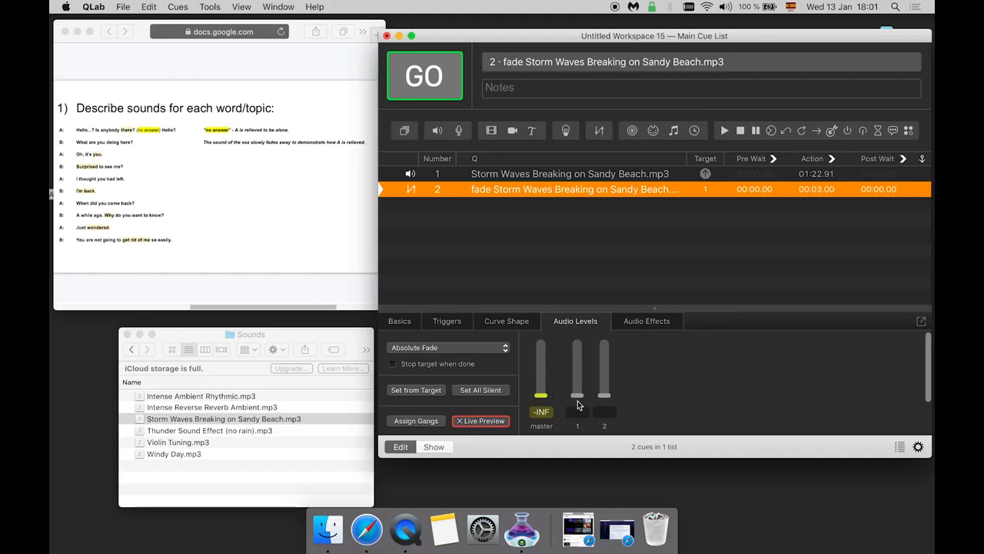
click(577, 396)
- Play the Storm Waves cue and trigger its fade cue to test the fade-out
click(543, 177)
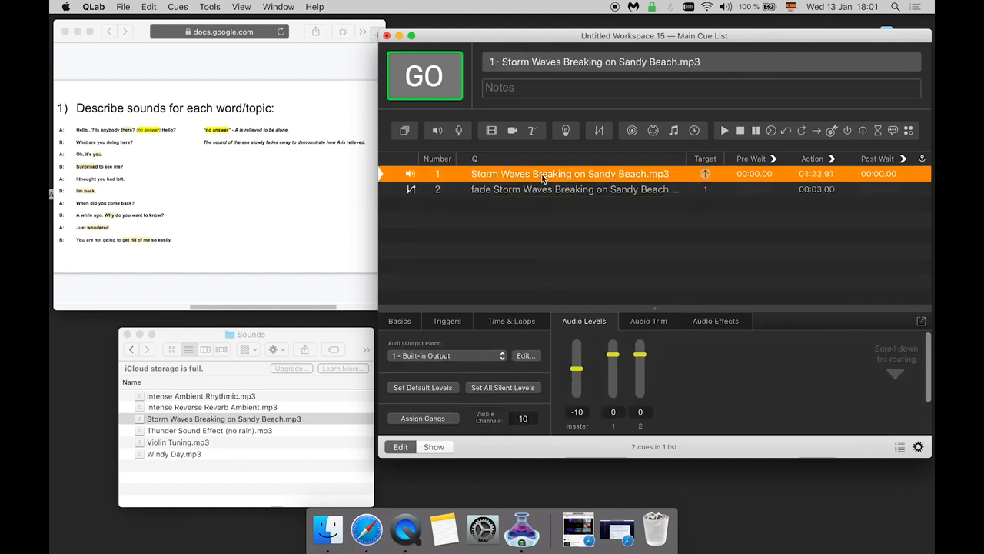
key(space)
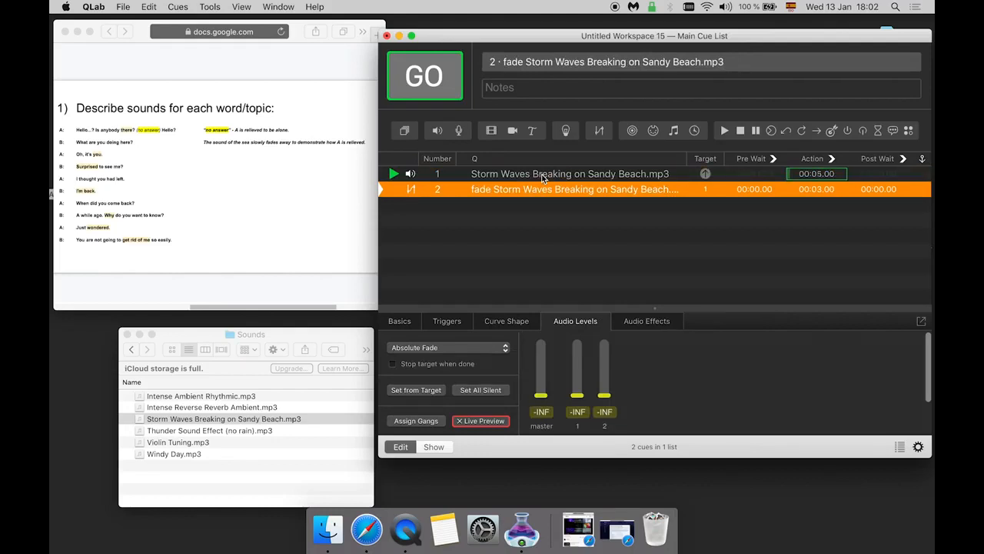
key(space)
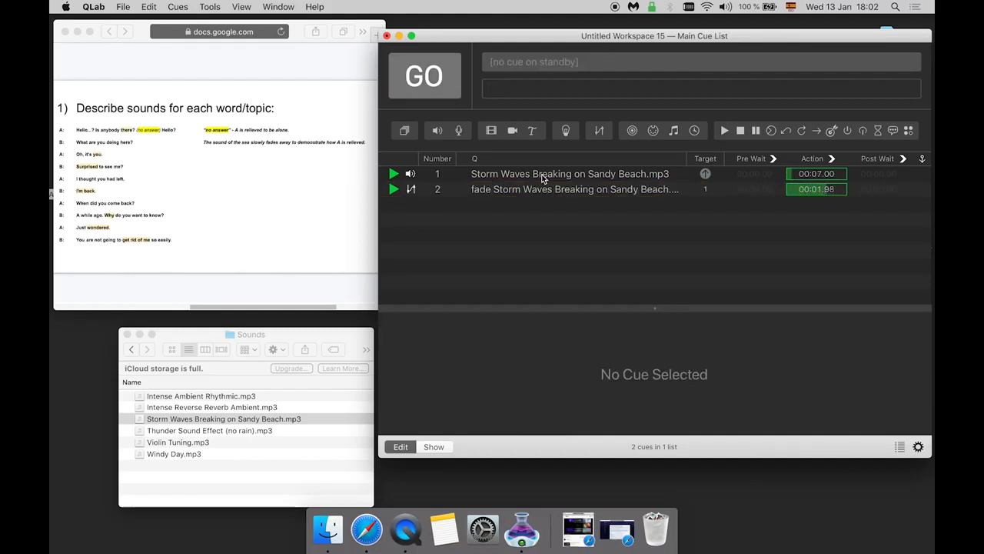
- Advance the script slides to the "you" note and add "Intense Reverse Reverb Ambient.mp3" from the Sounds folder as the third cue
click(356, 295)
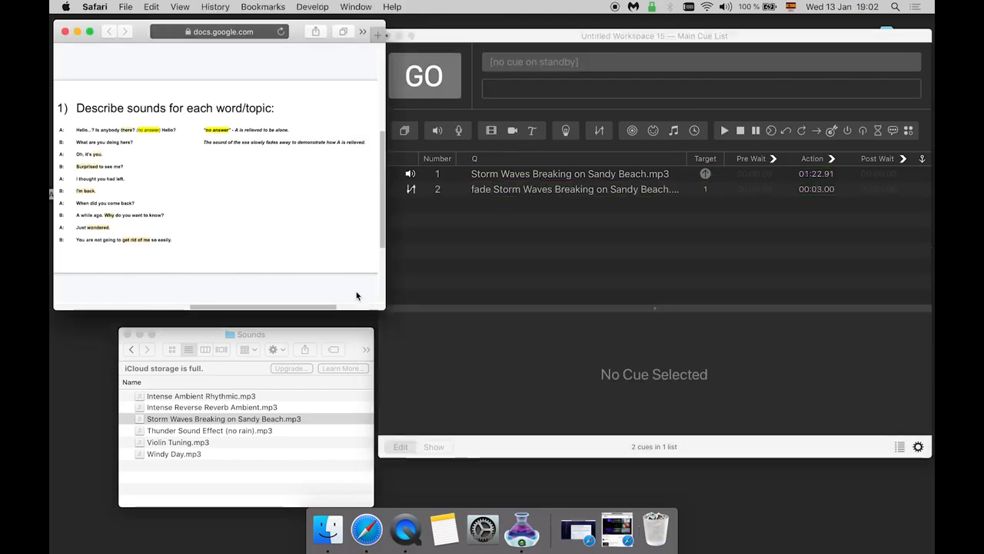
key(Down)
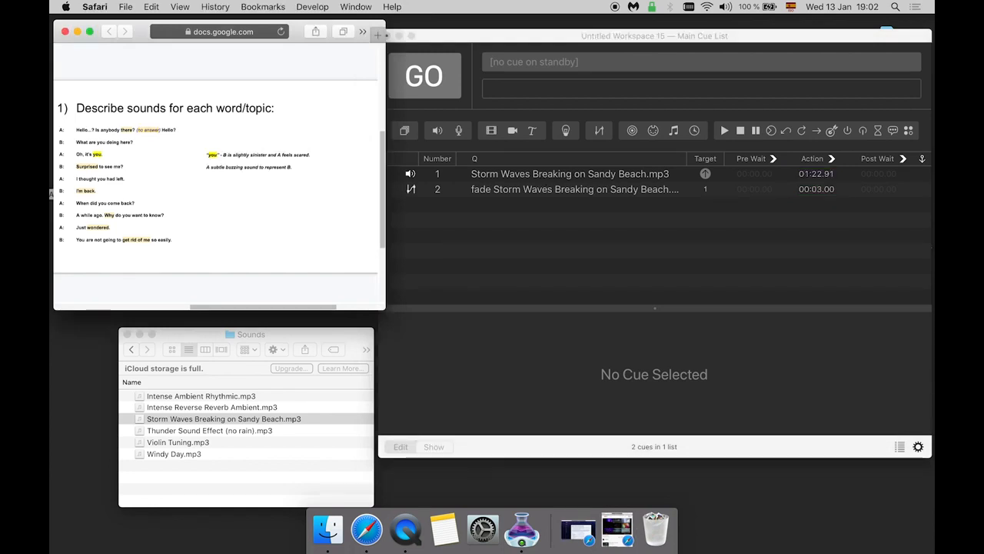
click(333, 408)
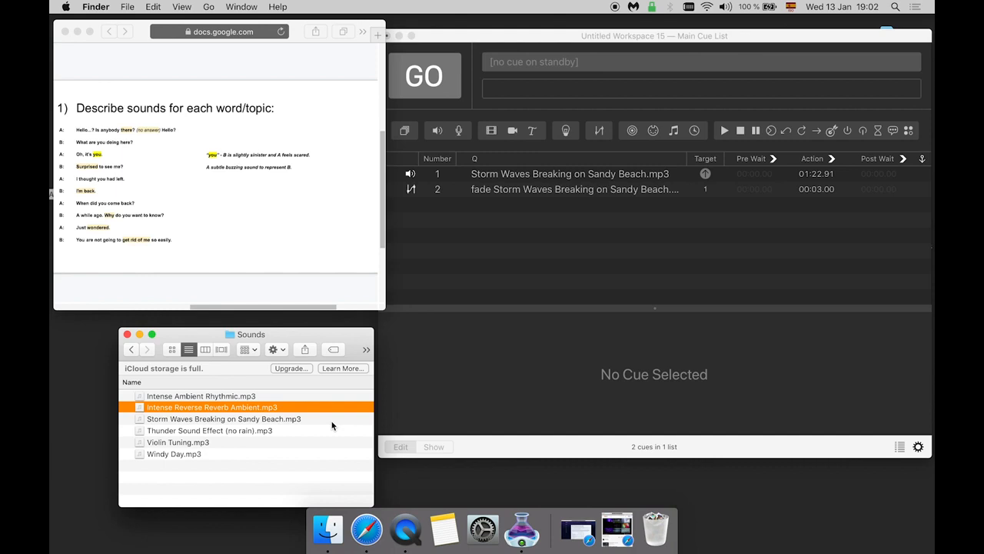
drag(331, 405, 574, 241)
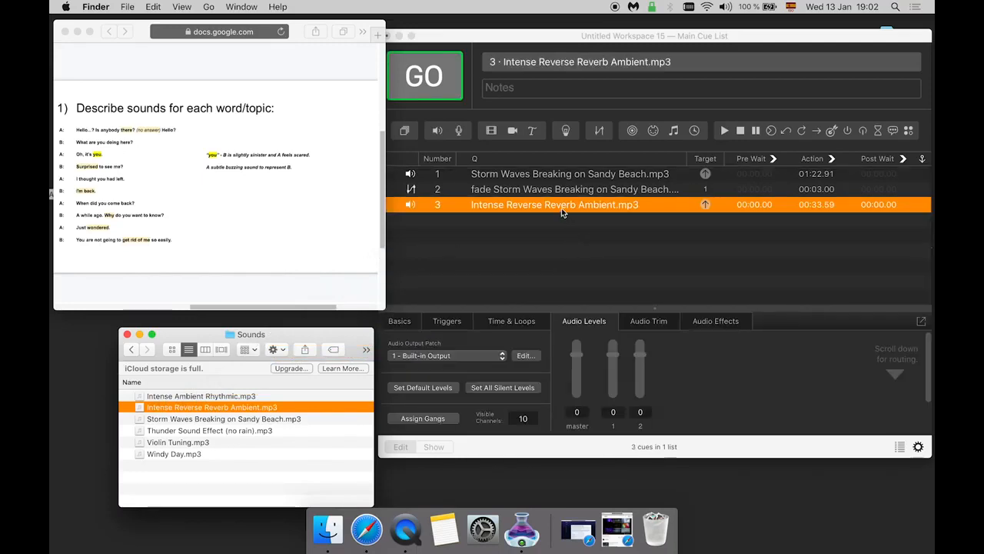
- Play the Intense Reverse Reverb Ambient cue to hear its volume, and stop playback
click(561, 207)
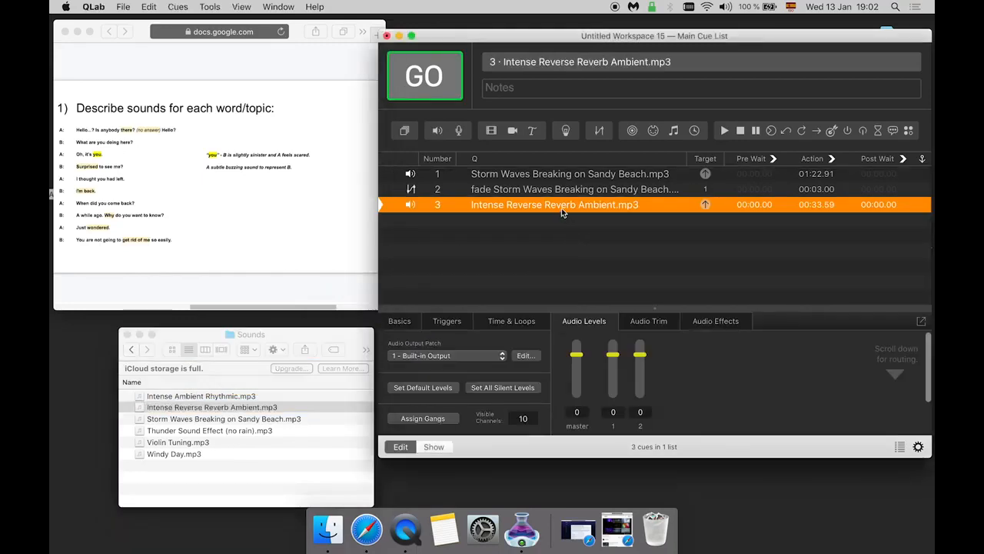
key(space)
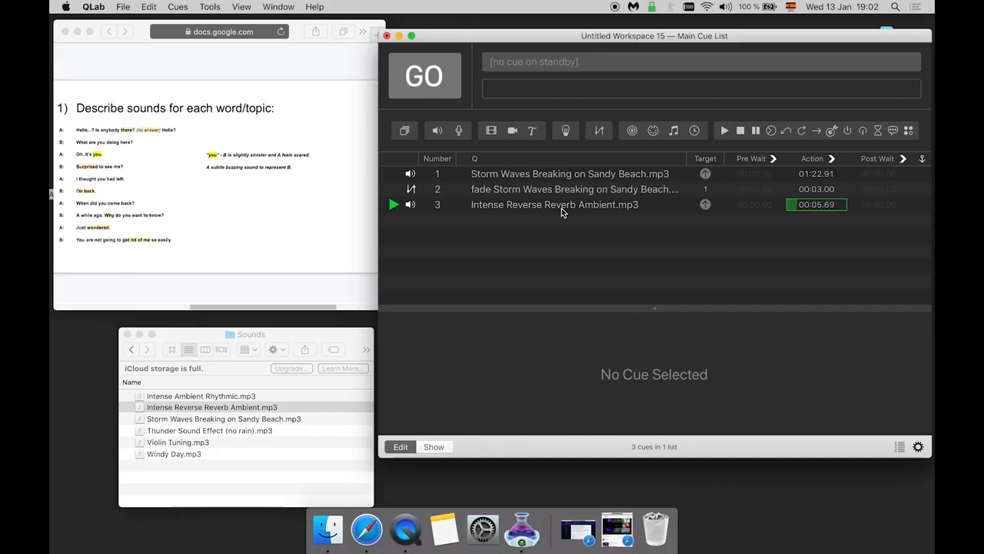
key(Escape)
- Set the master audio level of the Intense Reverse Reverb Ambient cue to -25 and test it with a short playback
click(562, 204)
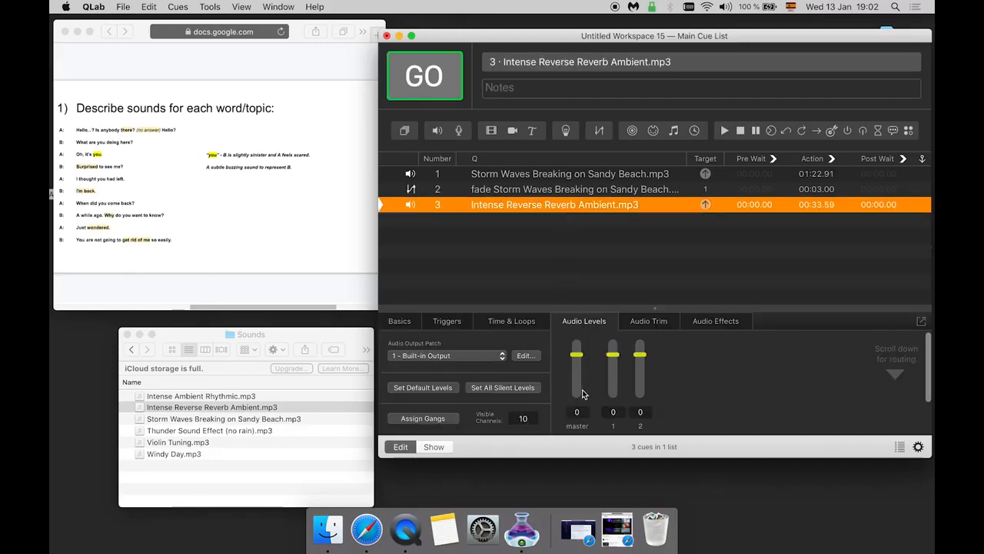
click(577, 413)
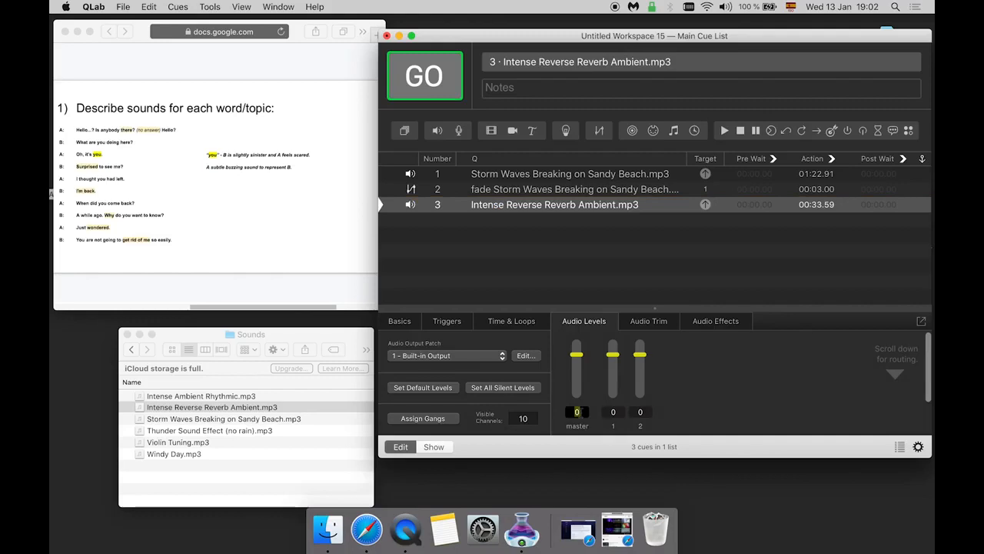
key(BackSpace)
text(-25)
key(Return)
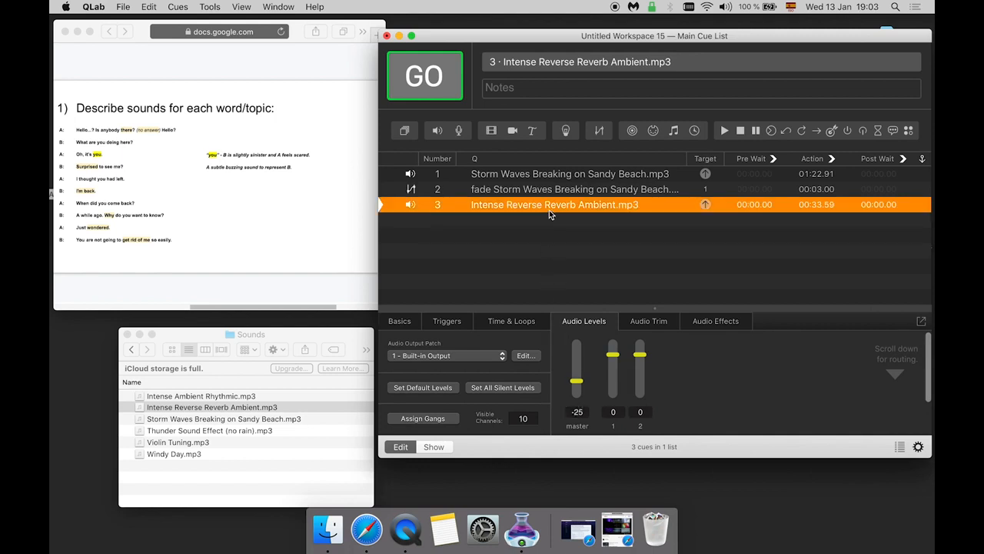
key(space)
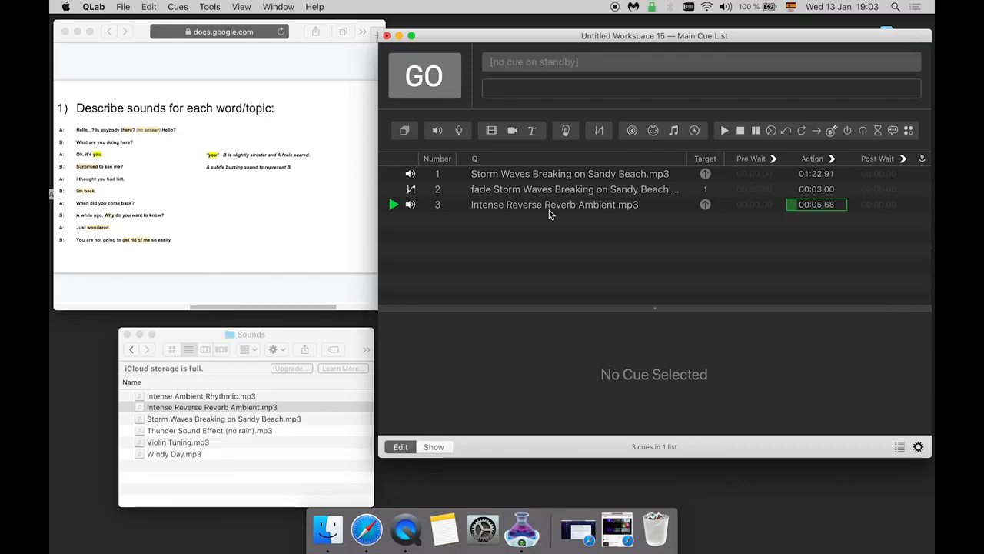
key(Escape)
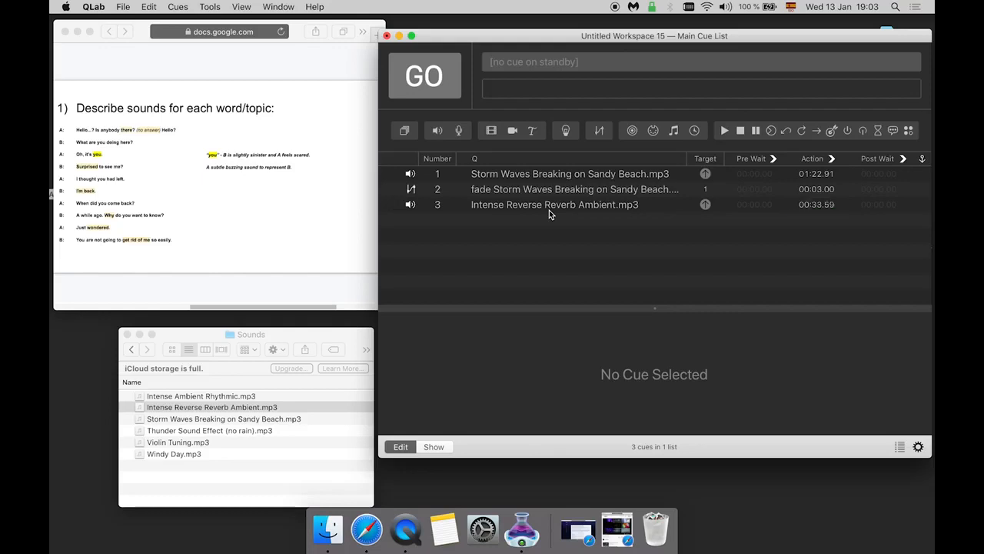
- Advance the script slides to the "surprised" note and add a fade cue targeting the Intense Reverse Reverb Ambient cue
click(357, 288)
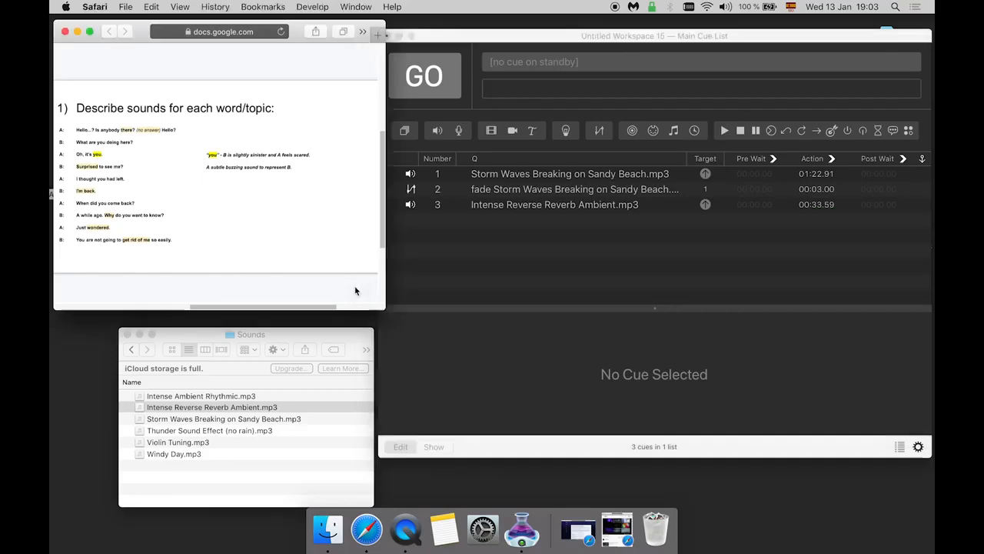
key(Down)
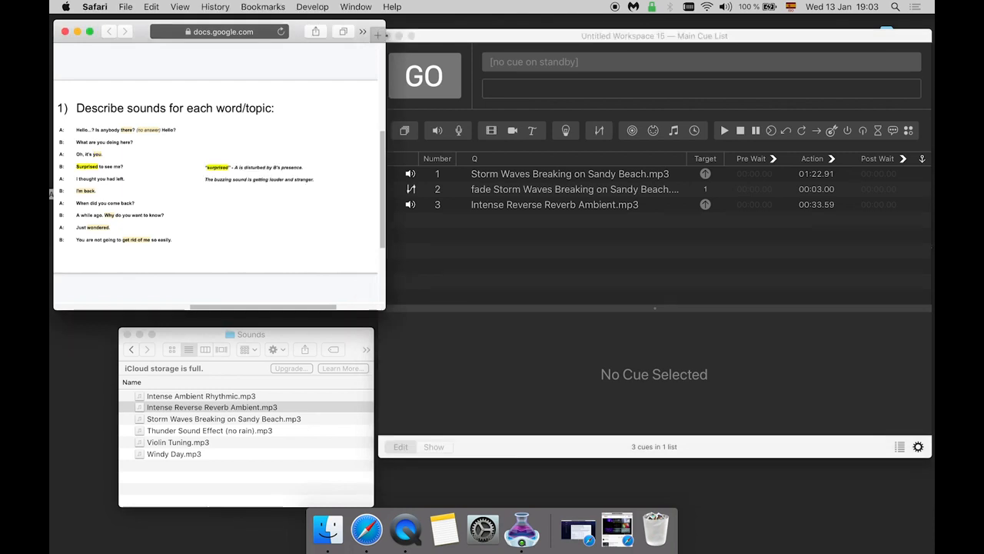
click(478, 271)
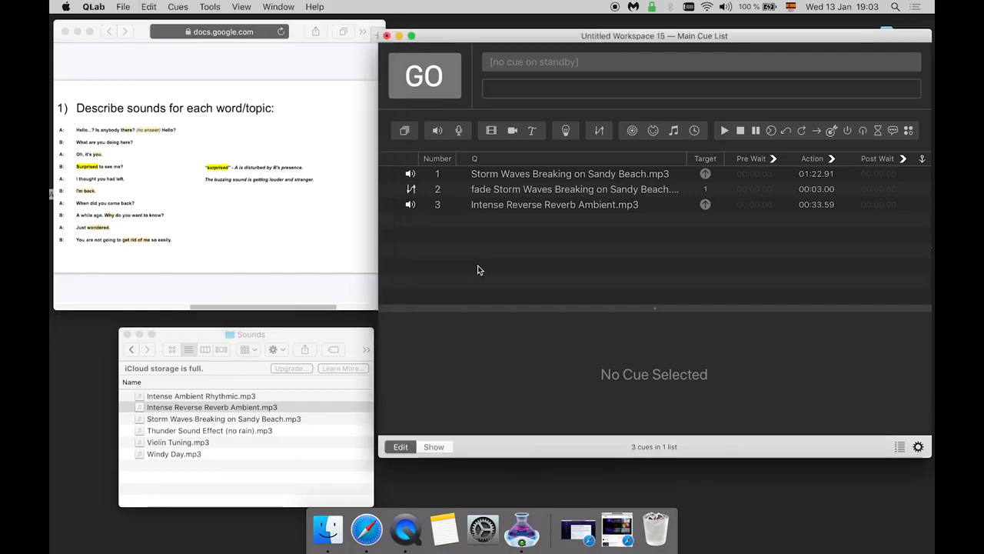
click(497, 208)
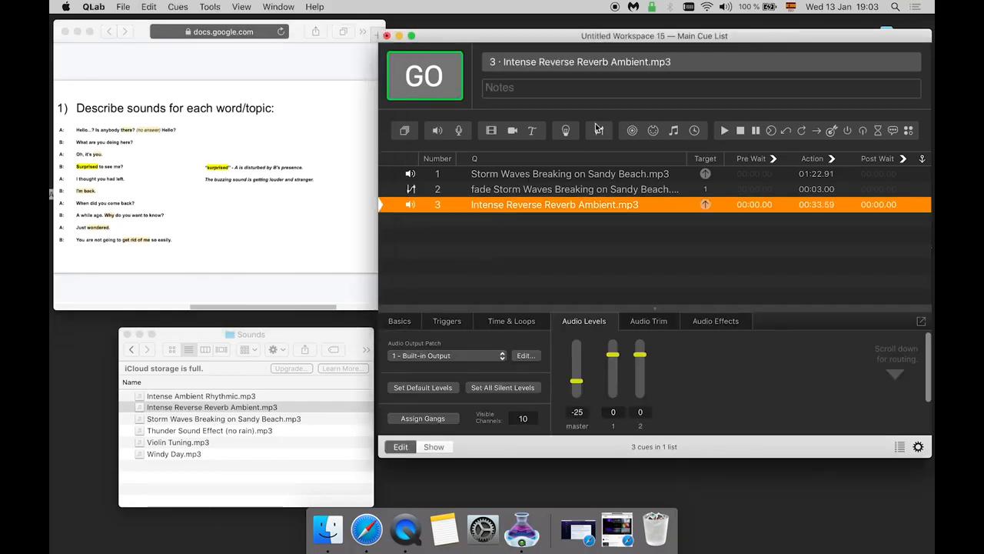
drag(590, 147, 539, 223)
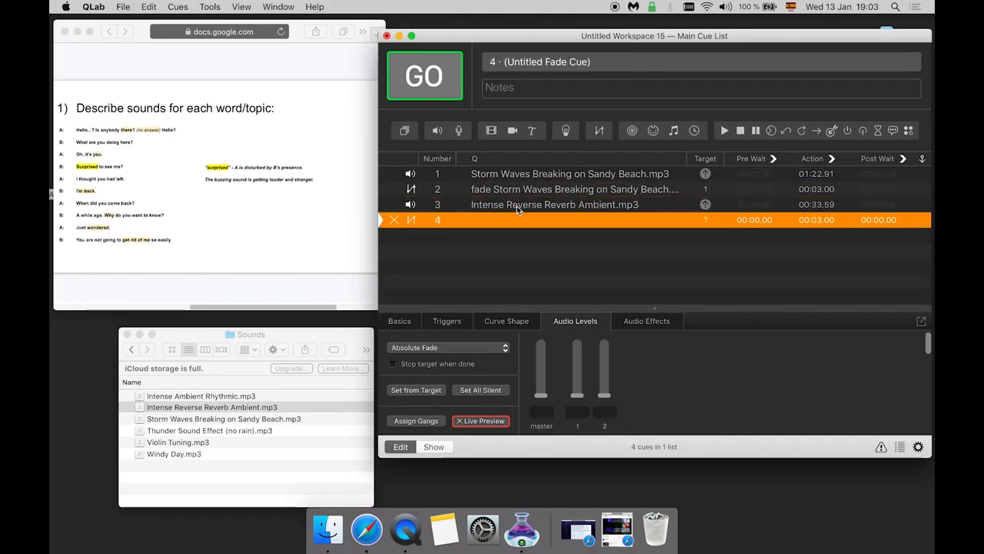
drag(517, 206, 528, 222)
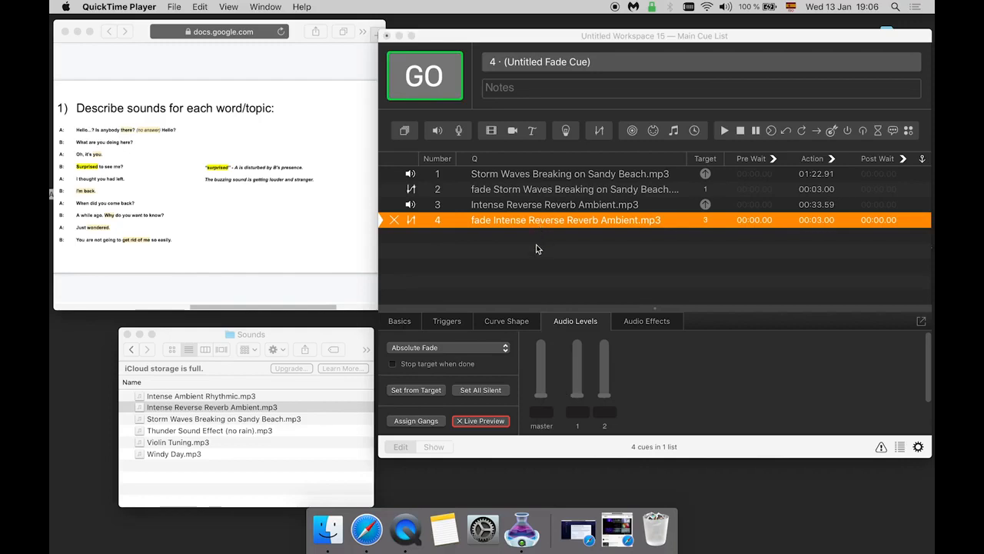
- Set the master, channel 1 and channel 2 levels of the Intense Reverse Reverb Ambient fade cue to 0
click(542, 412)
text(0)
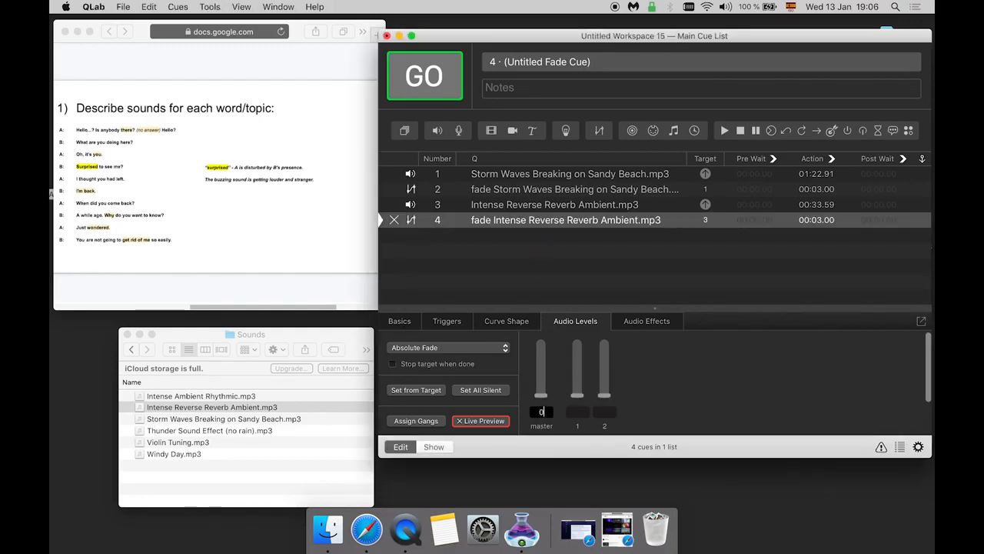
click(575, 413)
text(0)
click(605, 408)
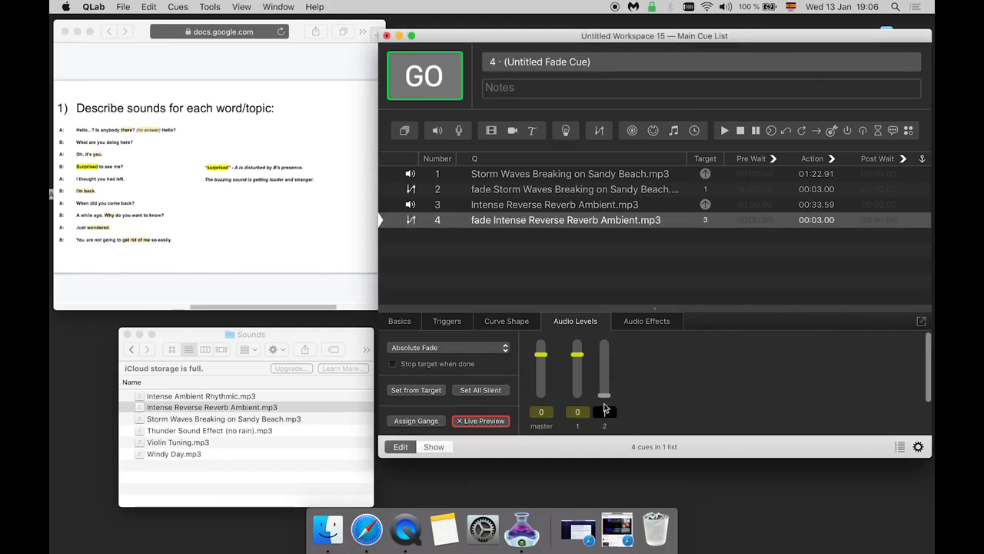
drag(606, 399, 605, 358)
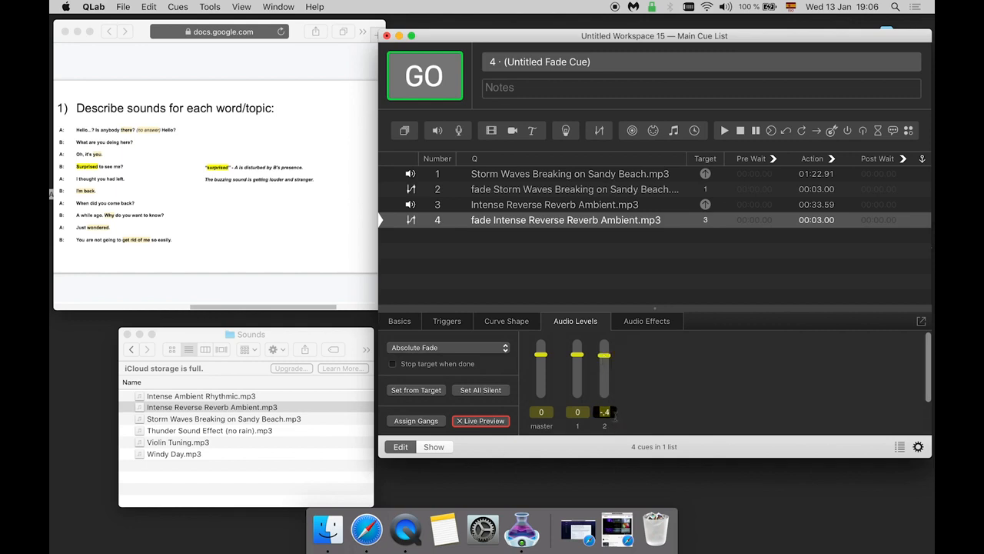
text(0)
key(Return)
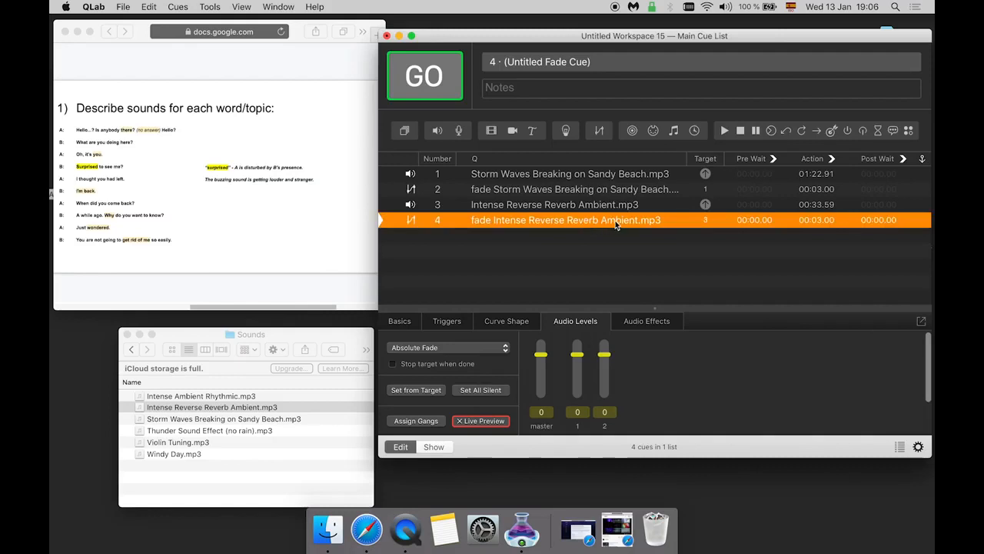
- Set the duration of the Intense Reverse Reverb Ambient fade cue to 5 seconds
double_click(818, 221)
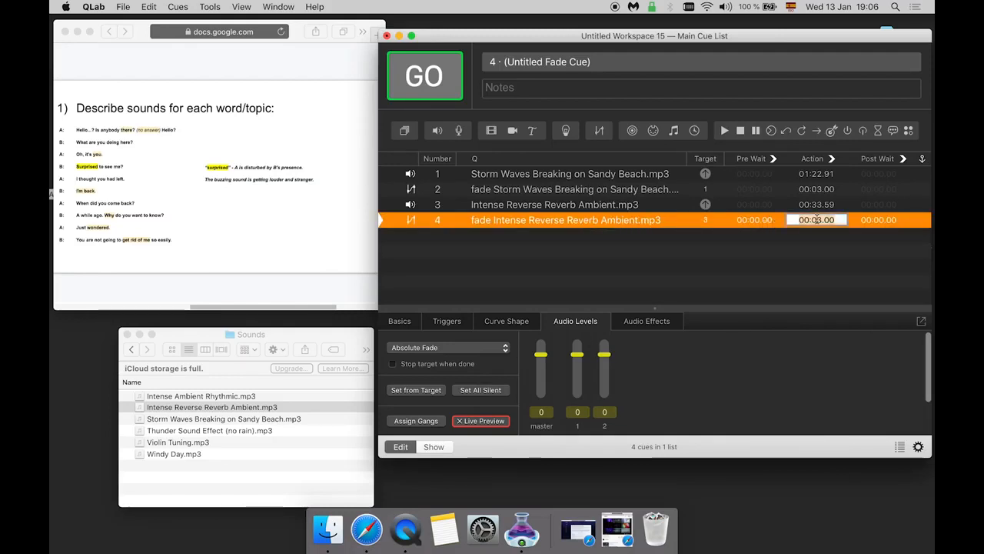
click(821, 222)
key(BackSpace)
key(BackSpace)
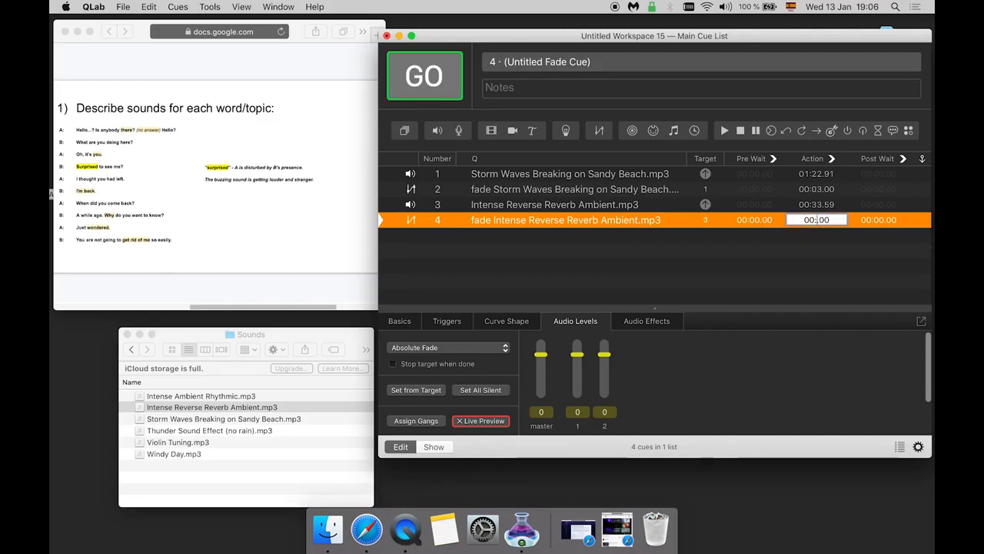
text(5.)
key(Return)
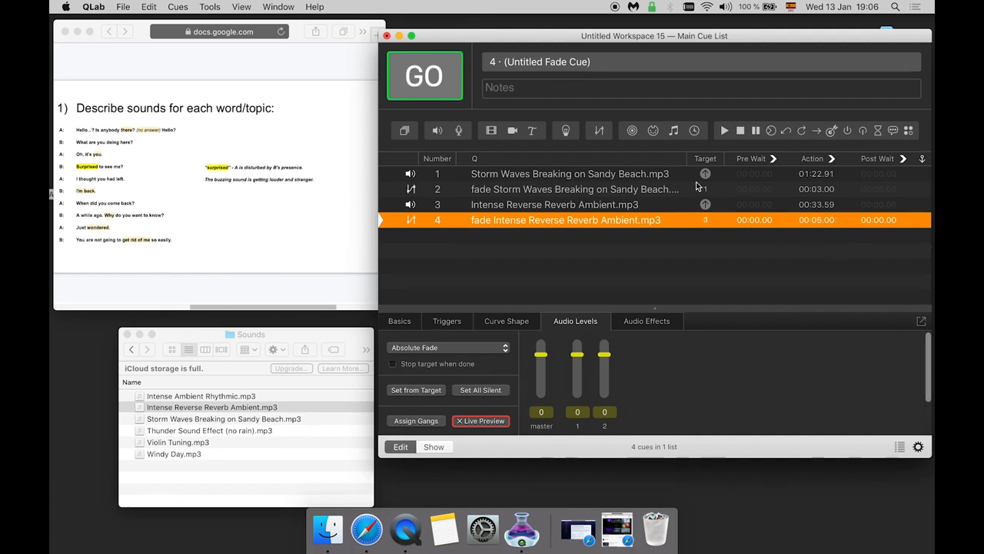
- Play the Intense Reverse Reverb Ambient cue, trigger its fade cue to test the volume rise, and stop playback
click(573, 205)
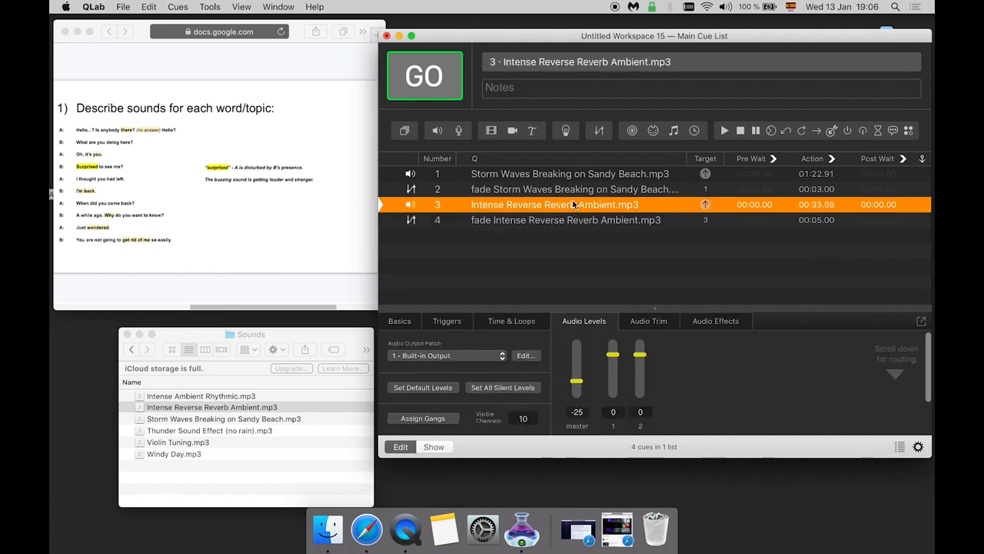
key(space)
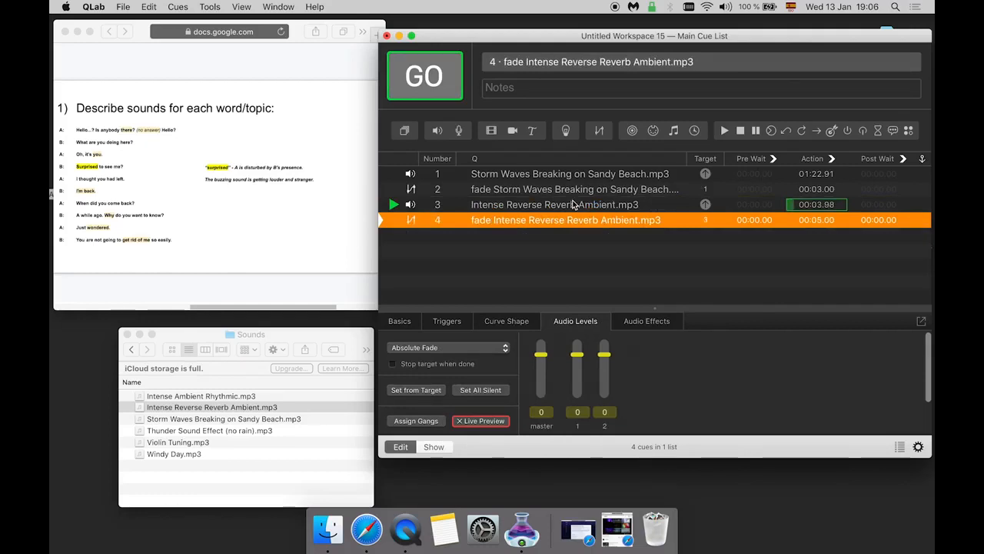
key(space)
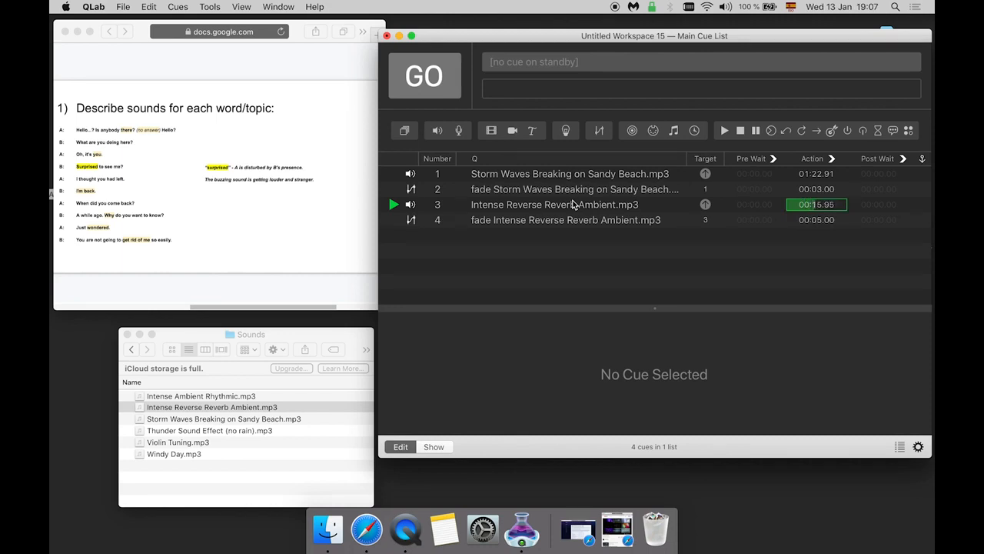
key(Escape)
- Advance the script slides to the "I'm back" note and add "Storm Waves Breaking on Sandy Beach.mp3" from the Sounds folder as the fifth cue
key(super+Tab)
key(Down)
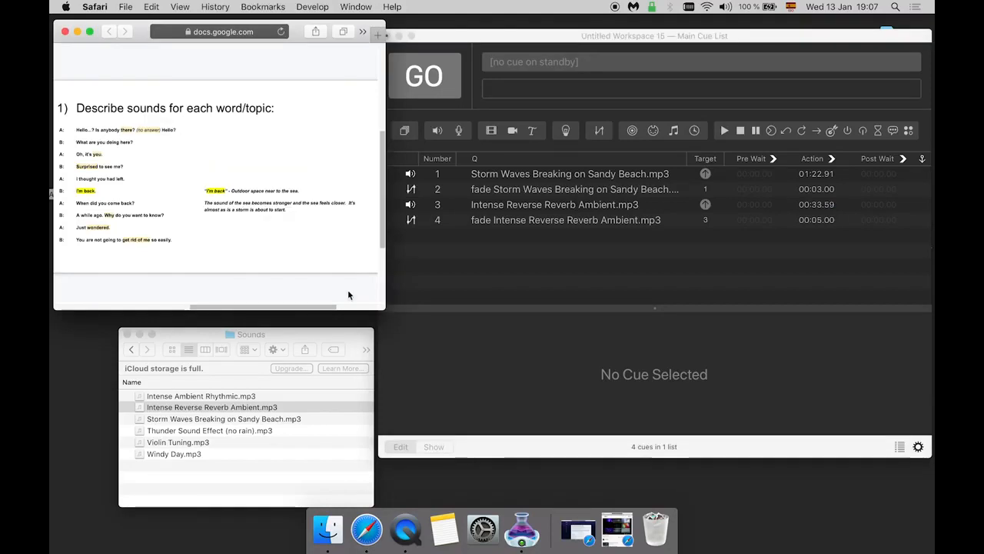
click(221, 424)
click(220, 421)
drag(220, 422, 484, 253)
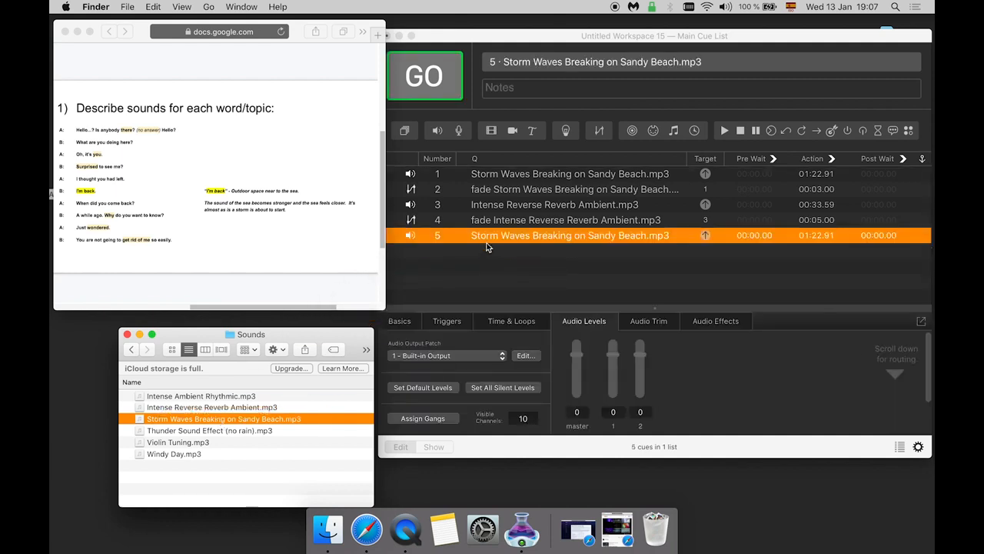
click(486, 243)
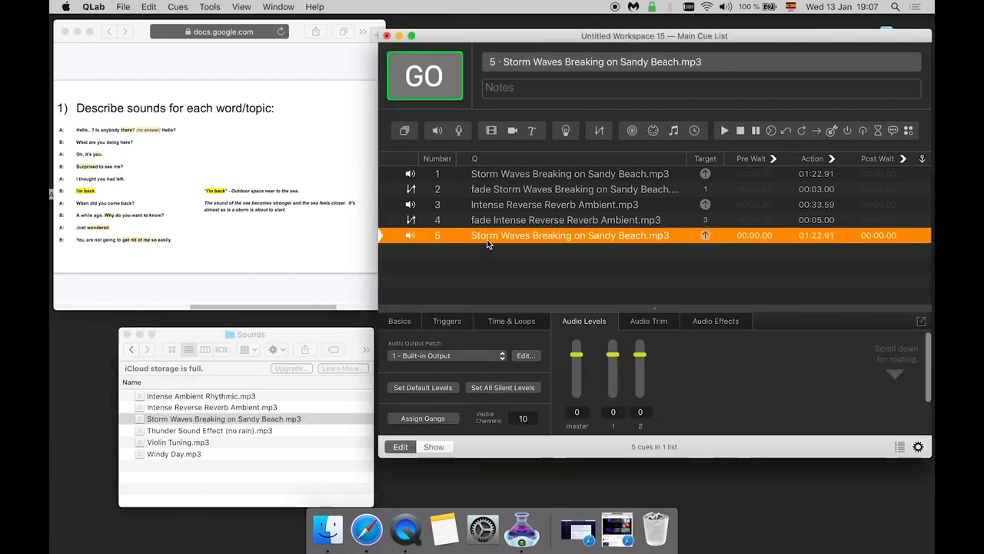
- Check the first Storm Waves cue's master level, set the fifth cue's master level to +5, and play it to test
click(494, 180)
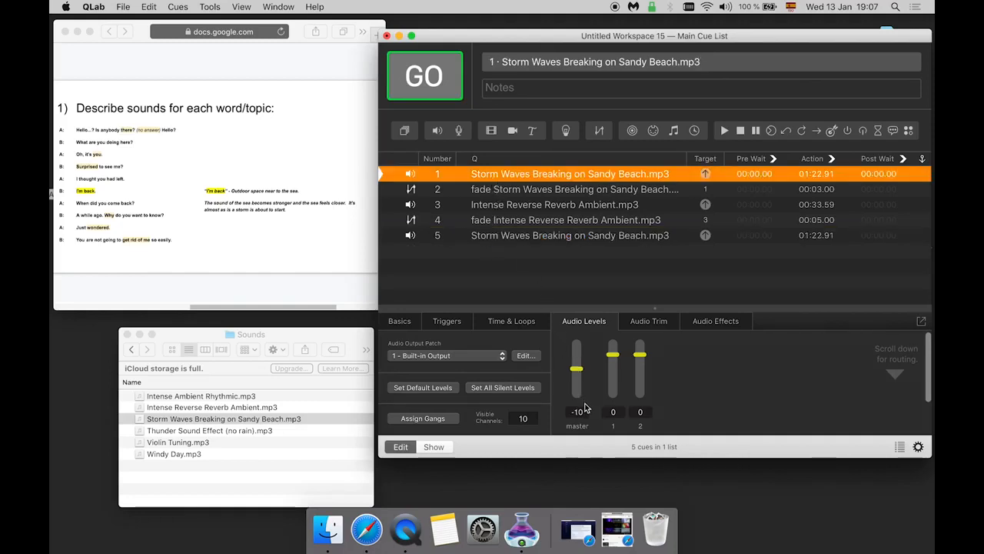
click(529, 236)
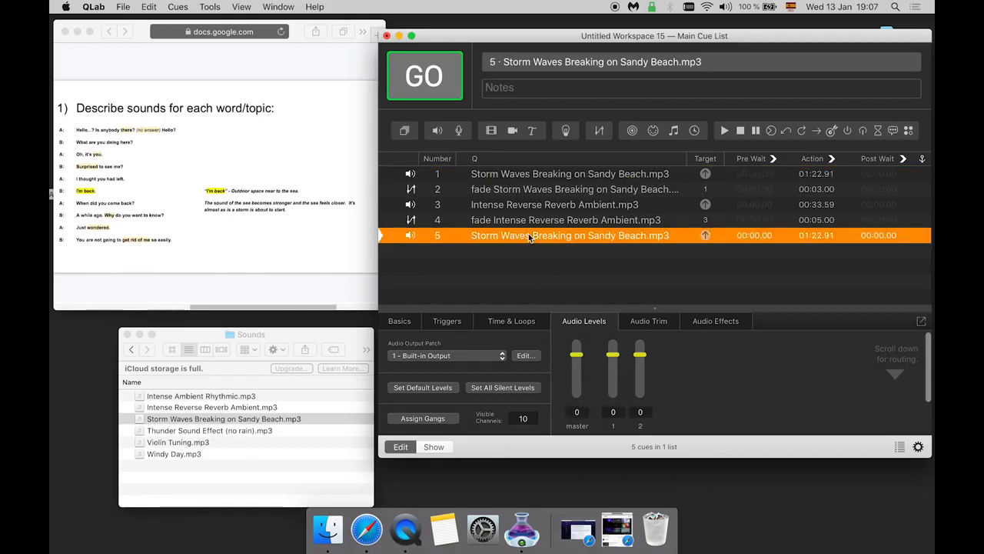
click(578, 411)
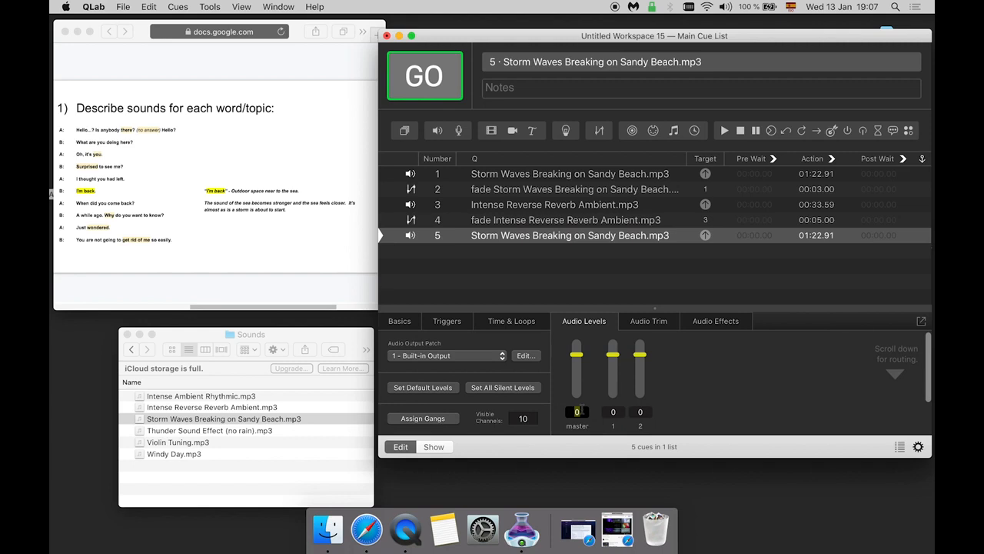
text(5)
key(Return)
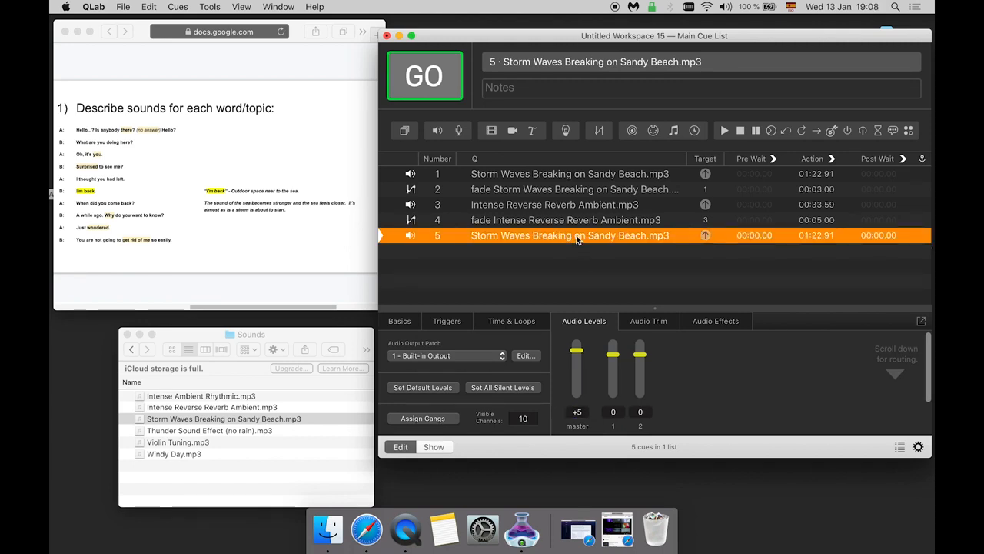
key(space)
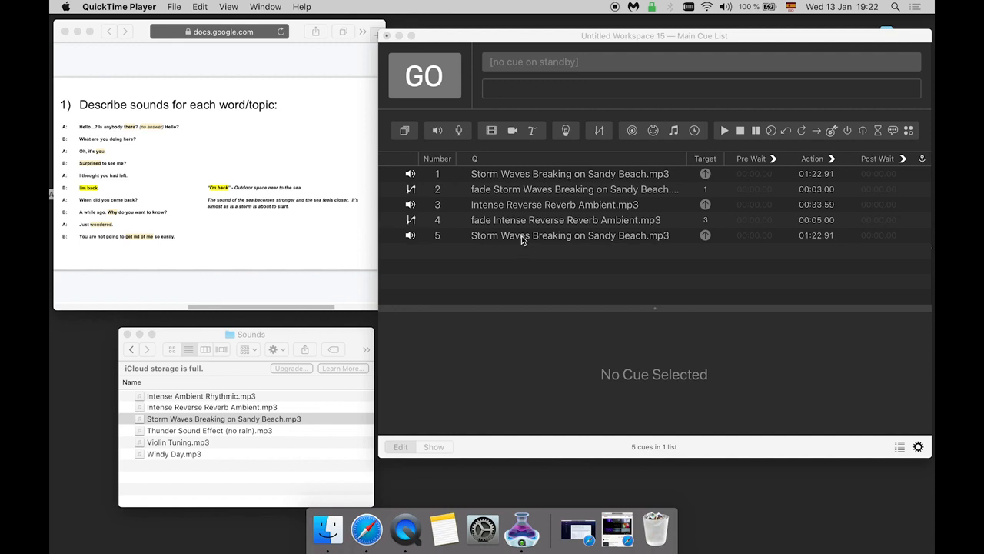
- Put the first Storm Waves cue on standby and return the script slides to the "there" note for a run-through
click(522, 235)
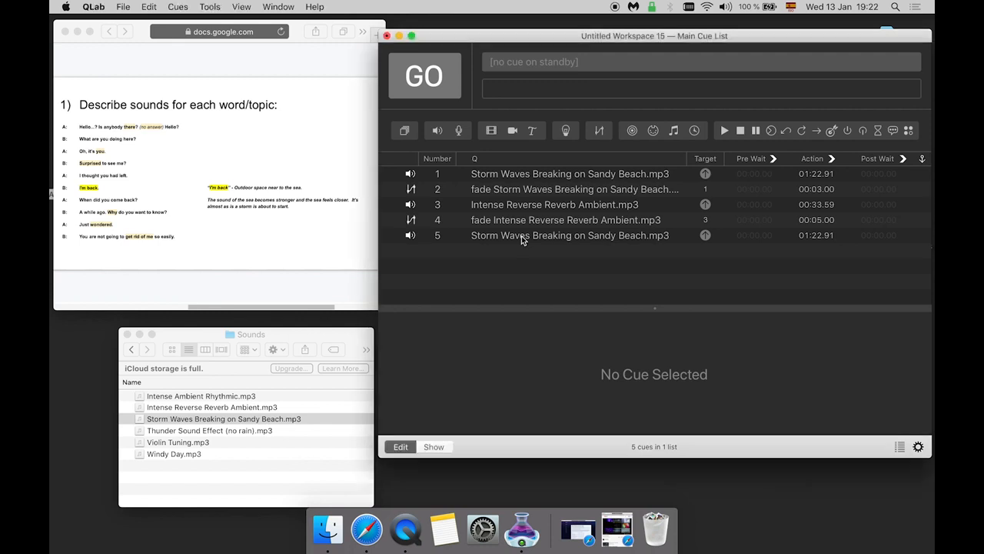
click(522, 236)
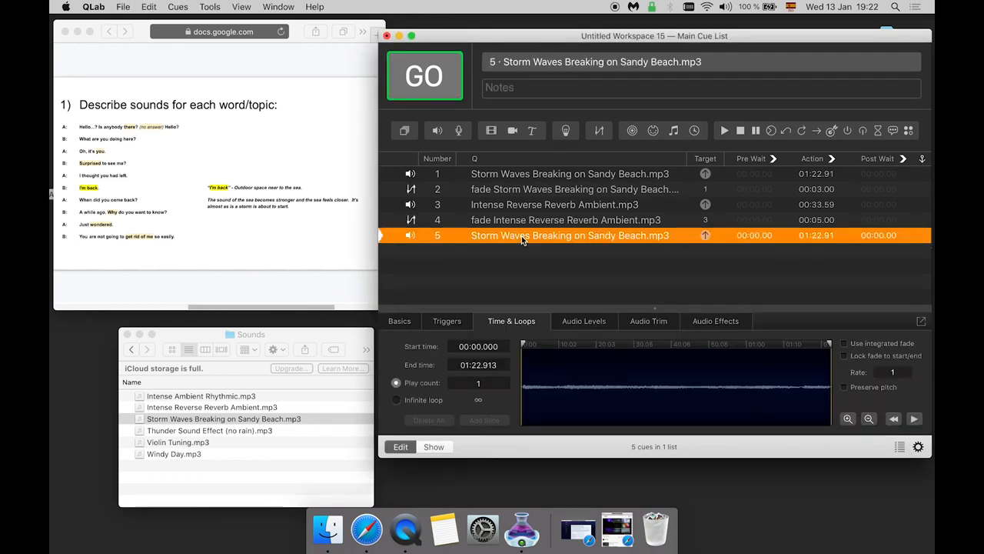
key(Up)
key(Up)
key(Up)
key(Up)
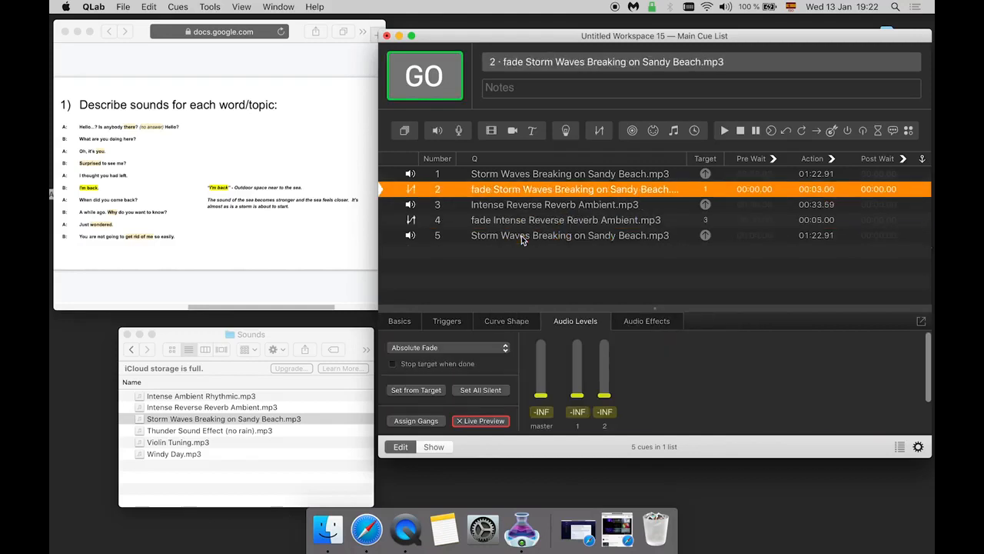
click(363, 299)
key(Up)
key(Up)
key(Up)
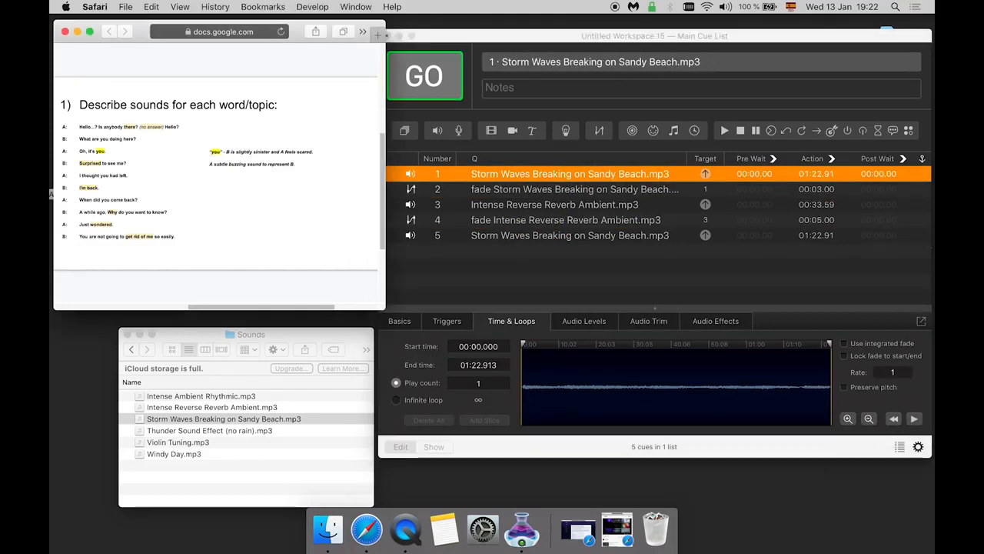
key(Up)
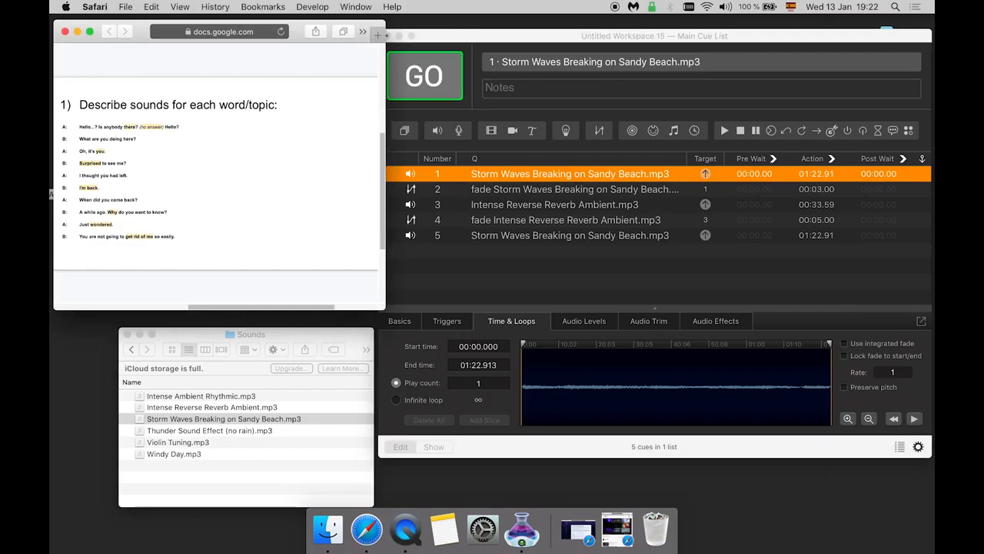
key(Up)
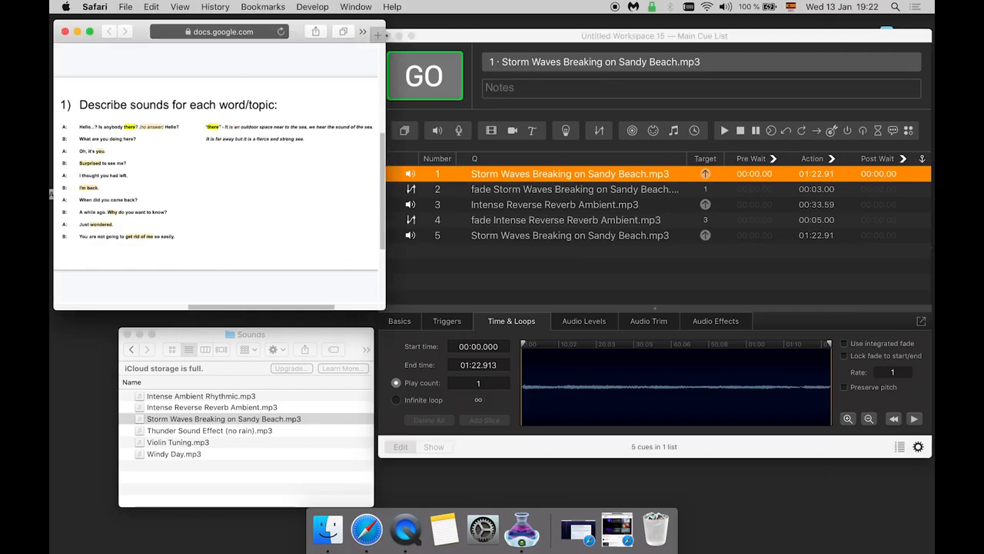
- Play the first Storm Waves cue, advance the script slides to the "no answer" note, and trigger the Storm Waves fade cue
click(492, 272)
key(space)
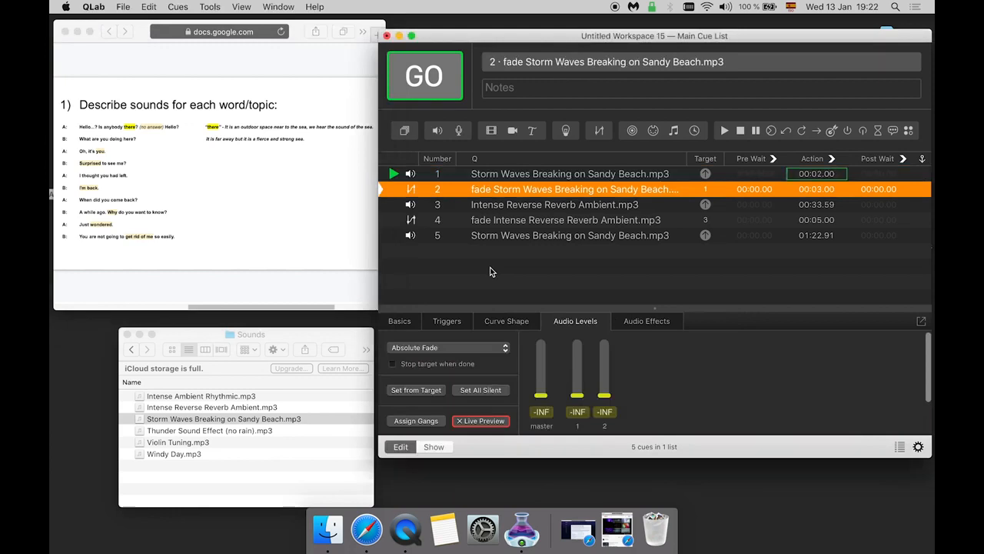
click(347, 296)
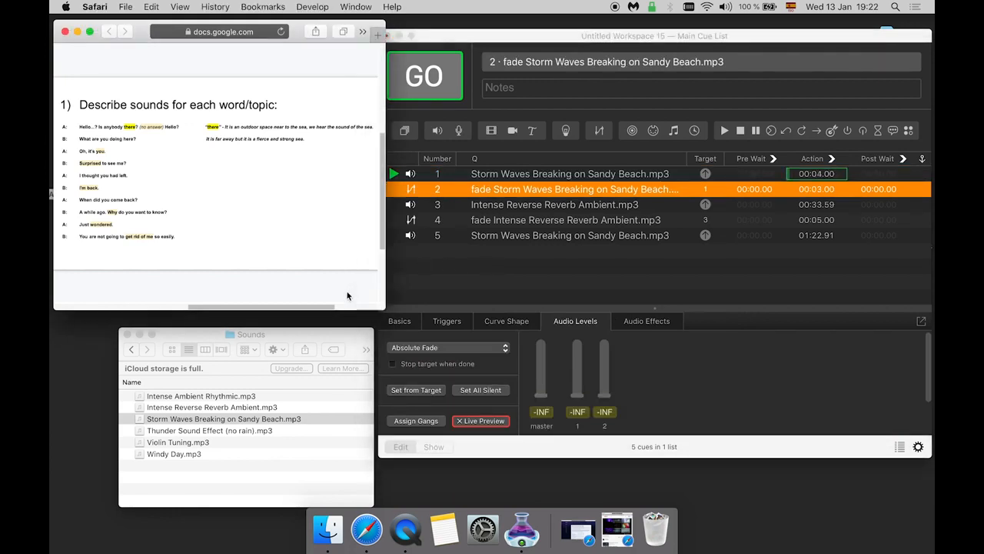
key(Down)
click(457, 262)
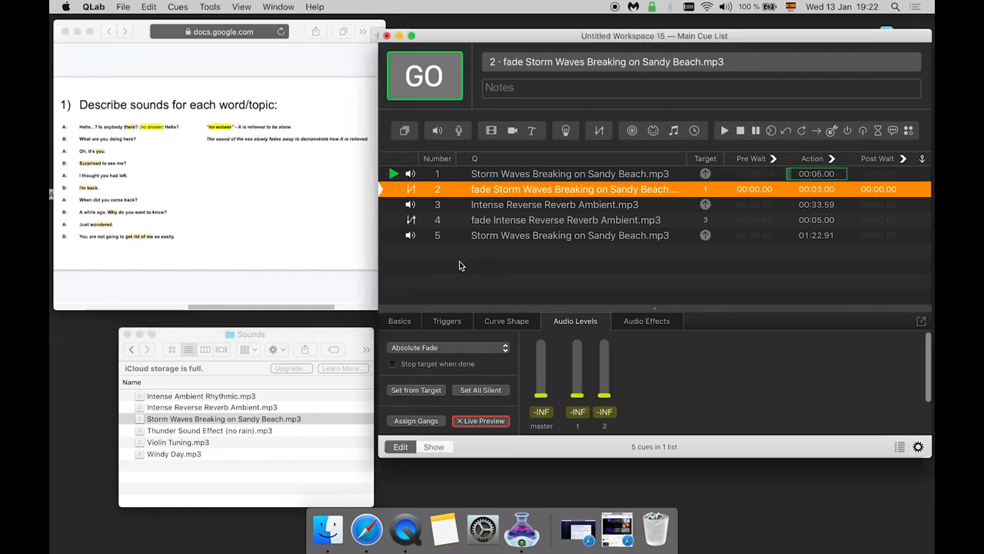
key(space)
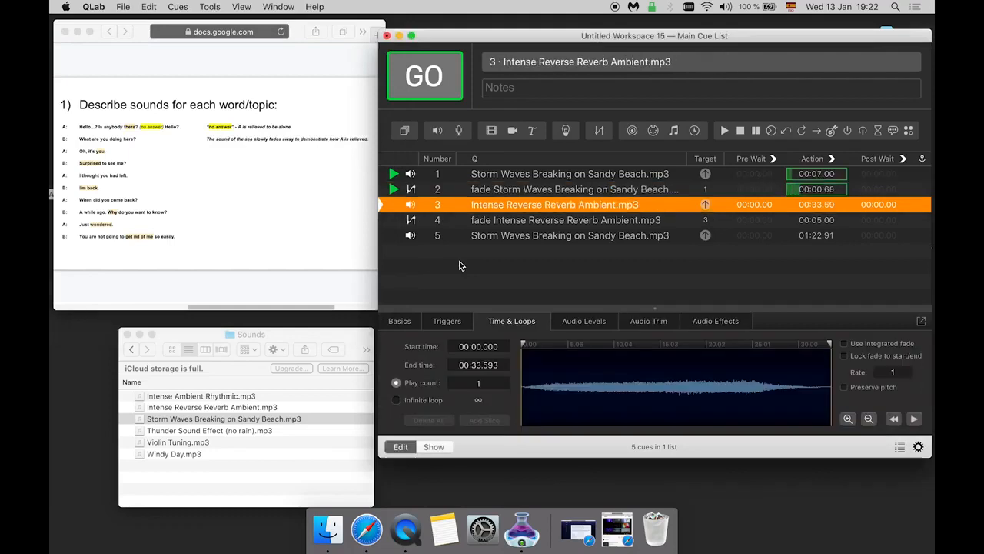
- Rehearse the Intense Reverse Reverb Ambient cue on the "you" note and its fade cue on the "surprised" note
click(366, 290)
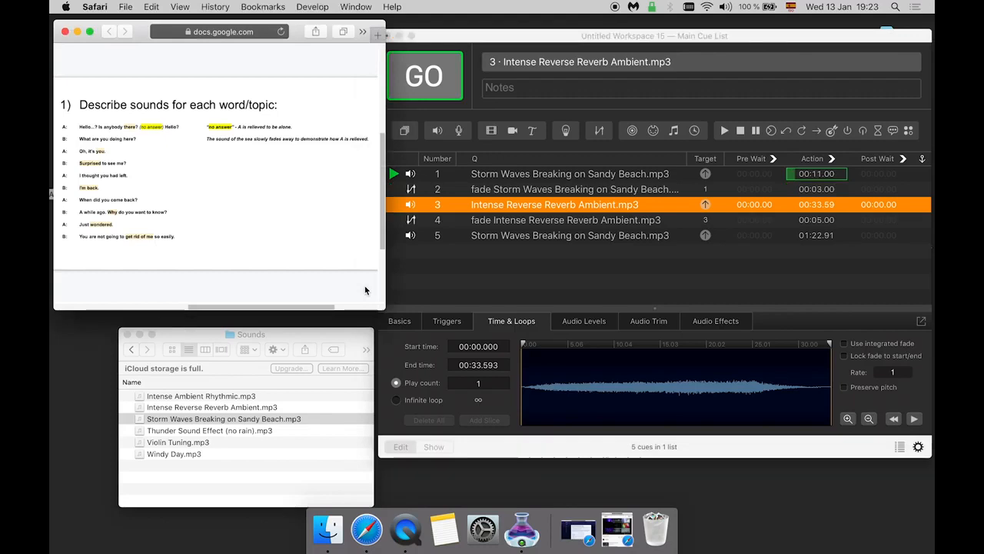
key(Down)
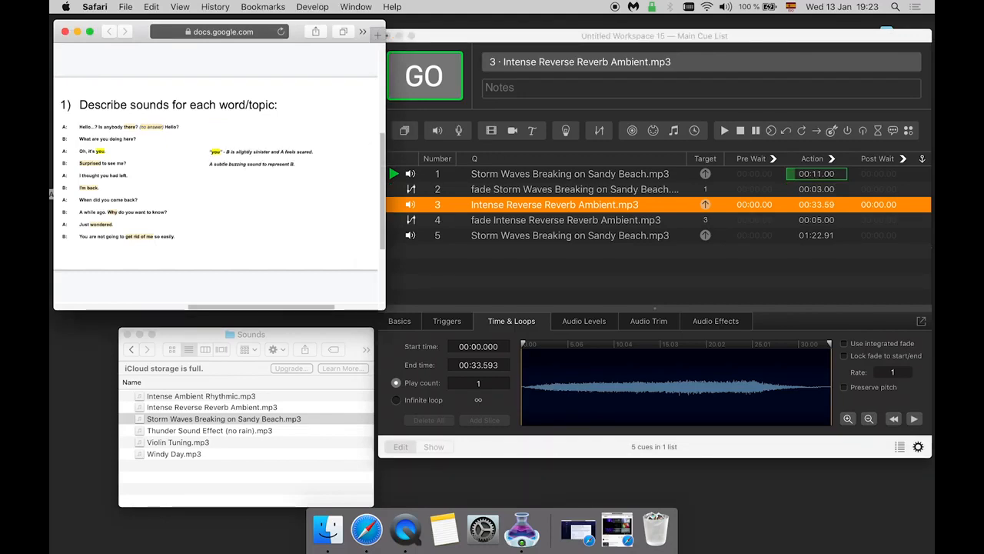
click(480, 263)
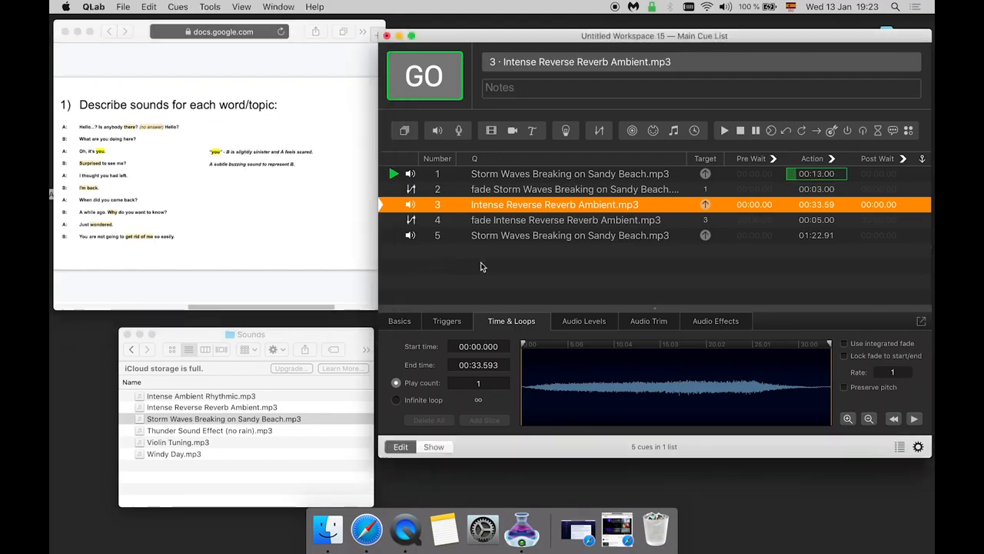
key(space)
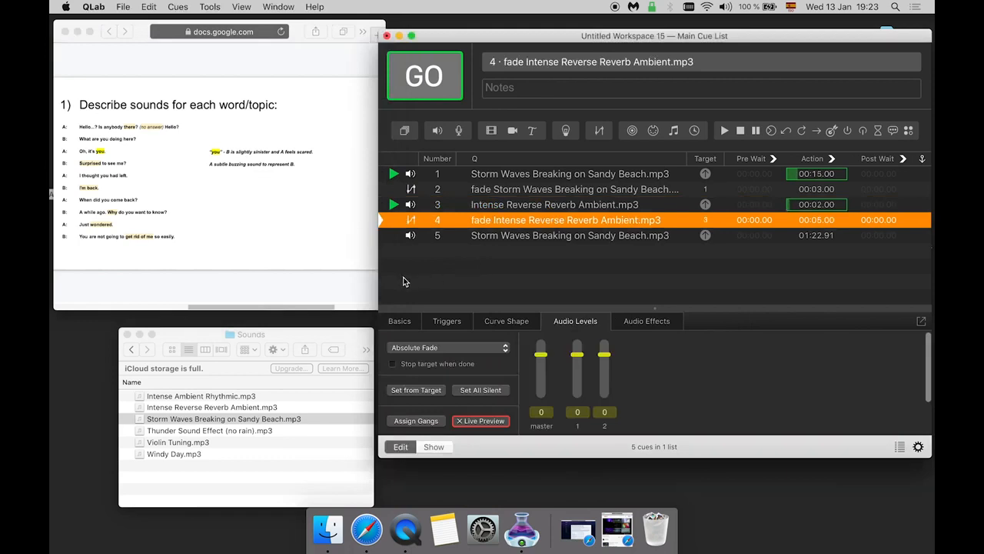
click(361, 290)
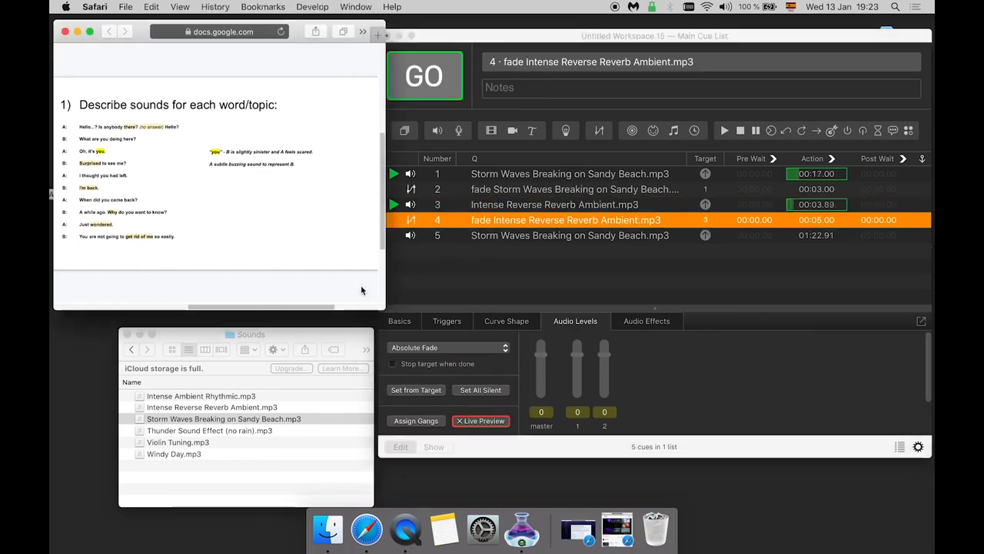
click(431, 279)
key(space)
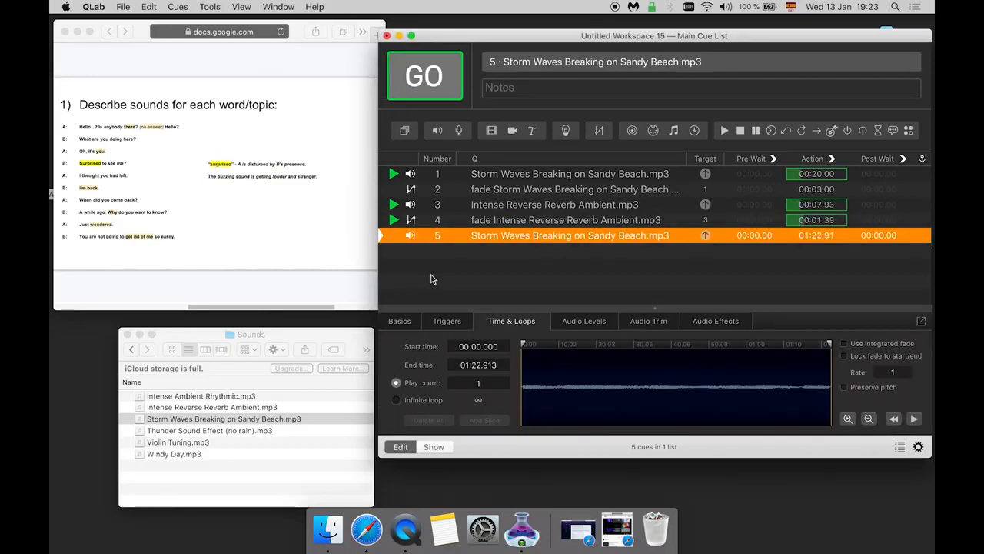
- Advance the script slides to the "I'm back" note and play the fifth cue, the louder Storm Waves sound
click(363, 295)
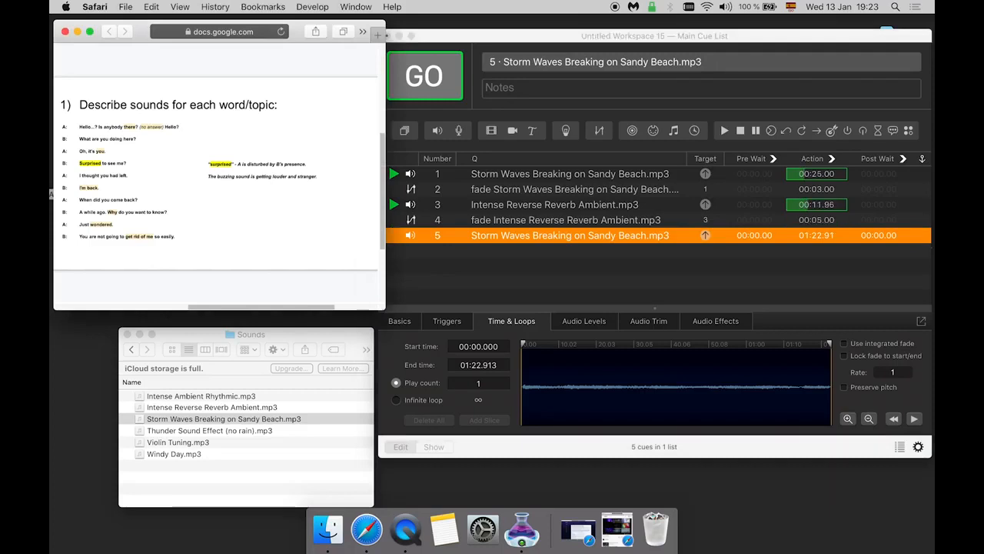
click(450, 274)
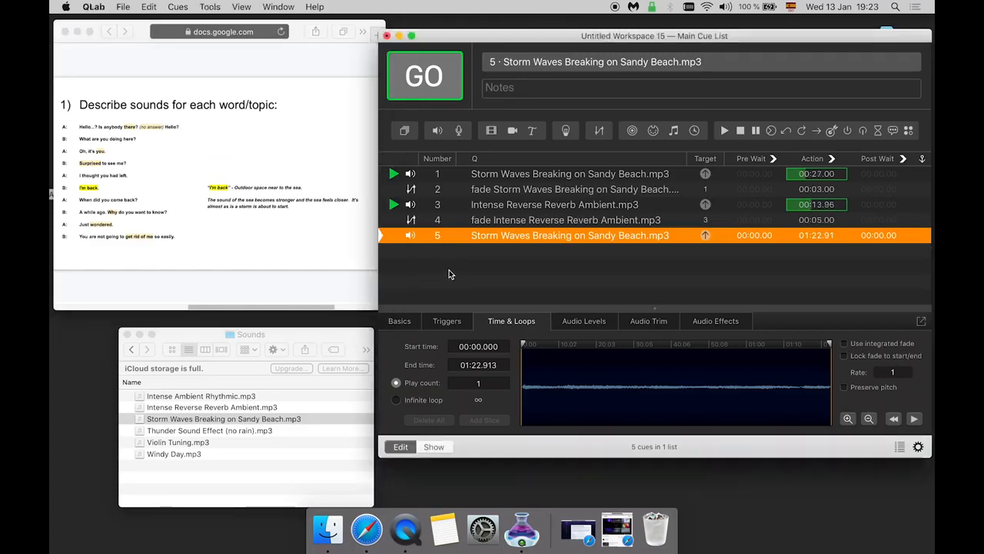
click(451, 274)
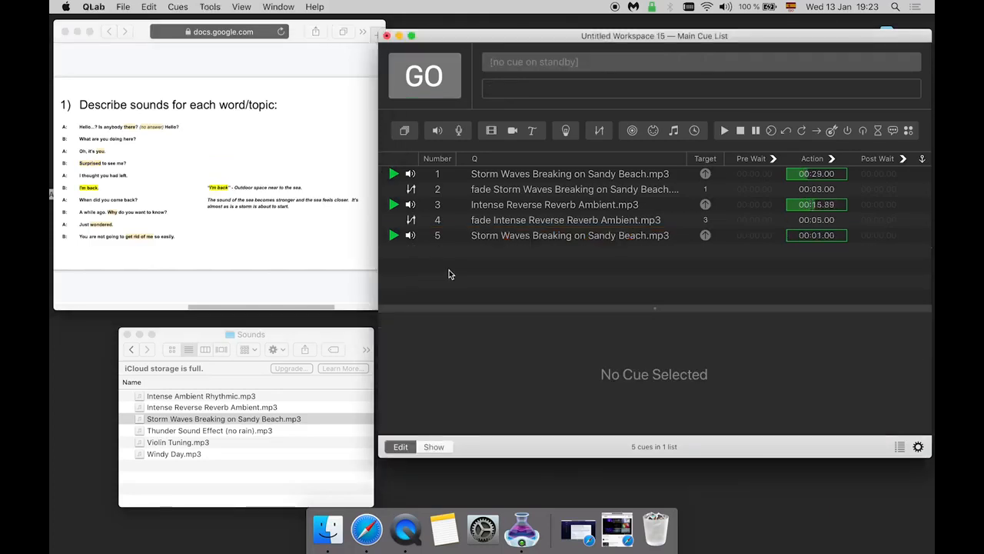
- Advance the script slides to the "Why" note and add "Violin Tuning.mp3" from the Sounds folder as the sixth cue
click(349, 295)
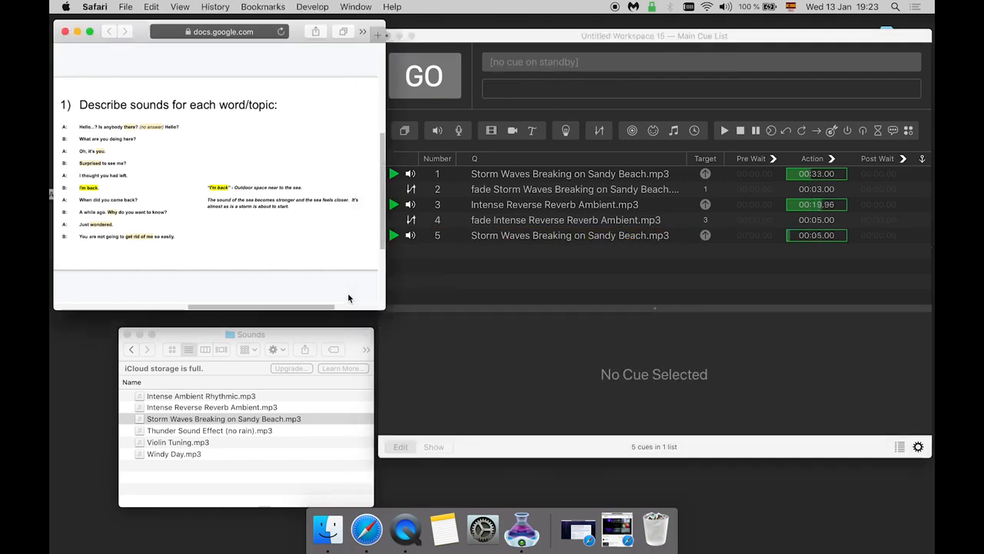
key(Down)
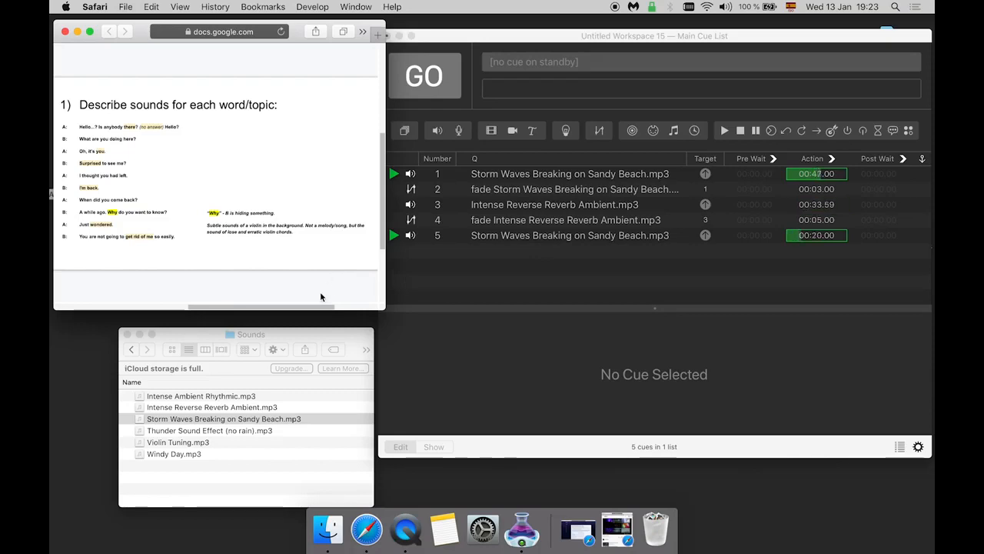
drag(210, 444, 476, 272)
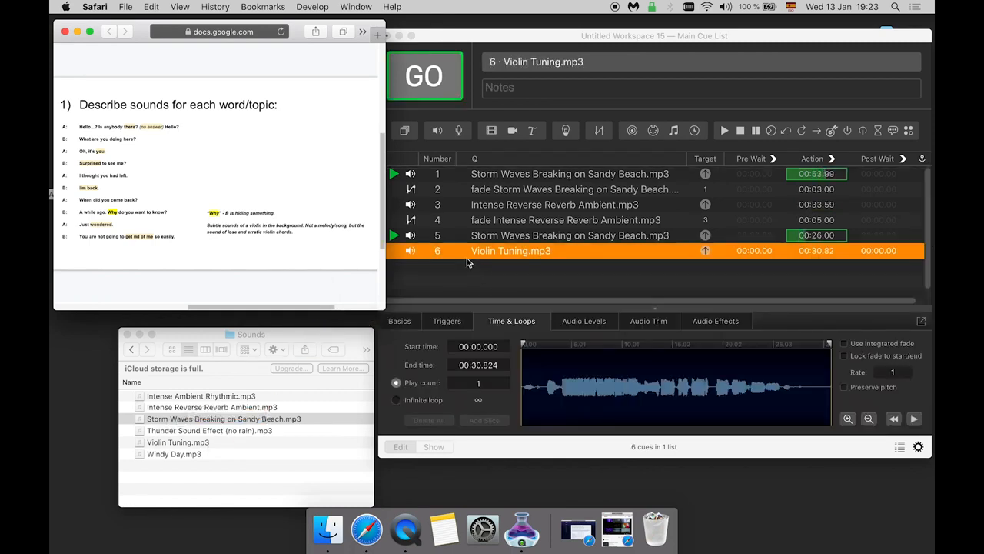
- Play the Violin Tuning cue to test it, stop all playback, and set the cue's master level to -15
click(465, 253)
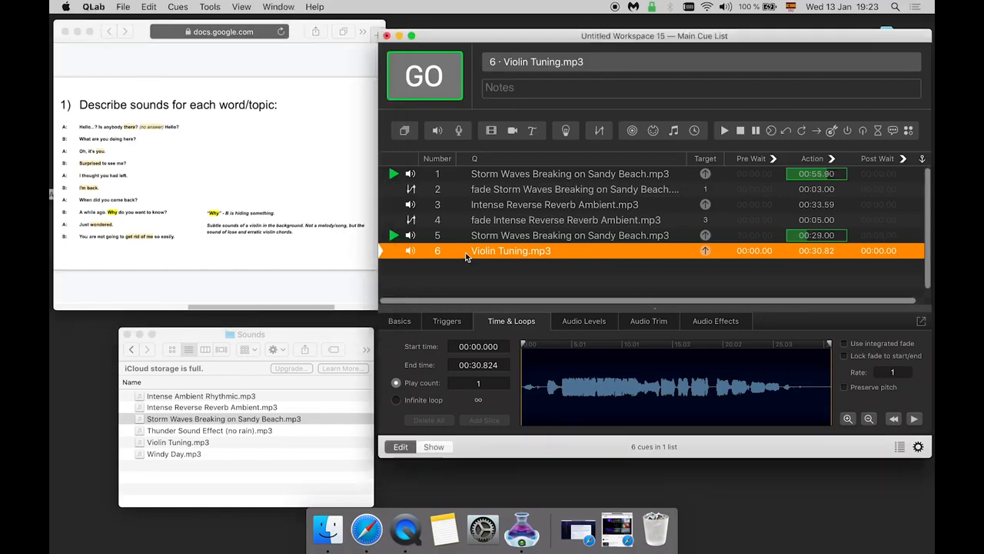
key(space)
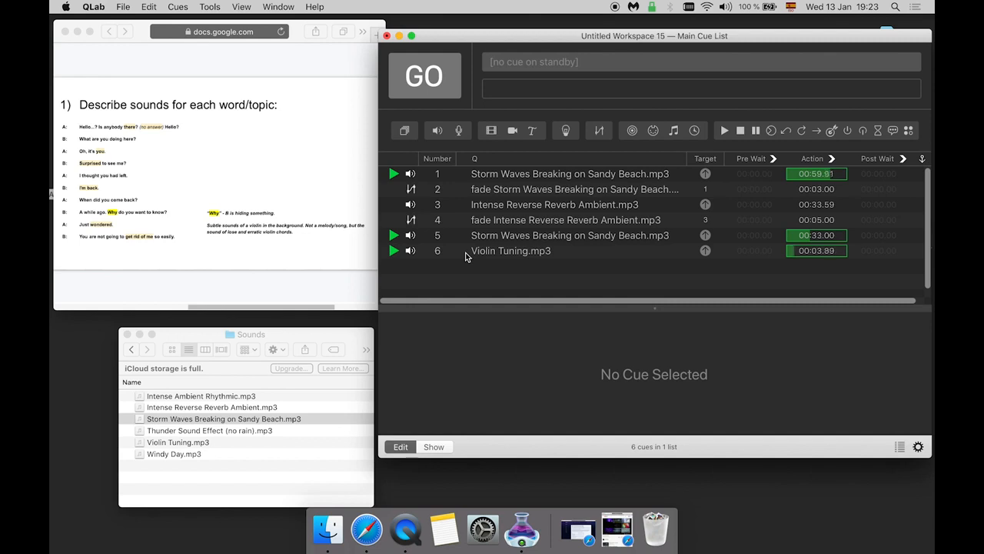
key(Escape)
click(465, 254)
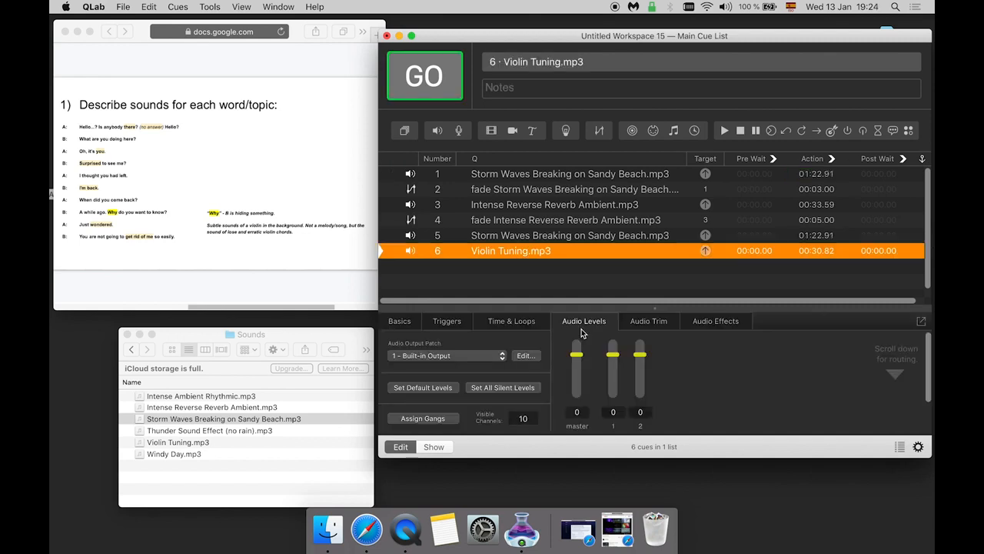
click(577, 412)
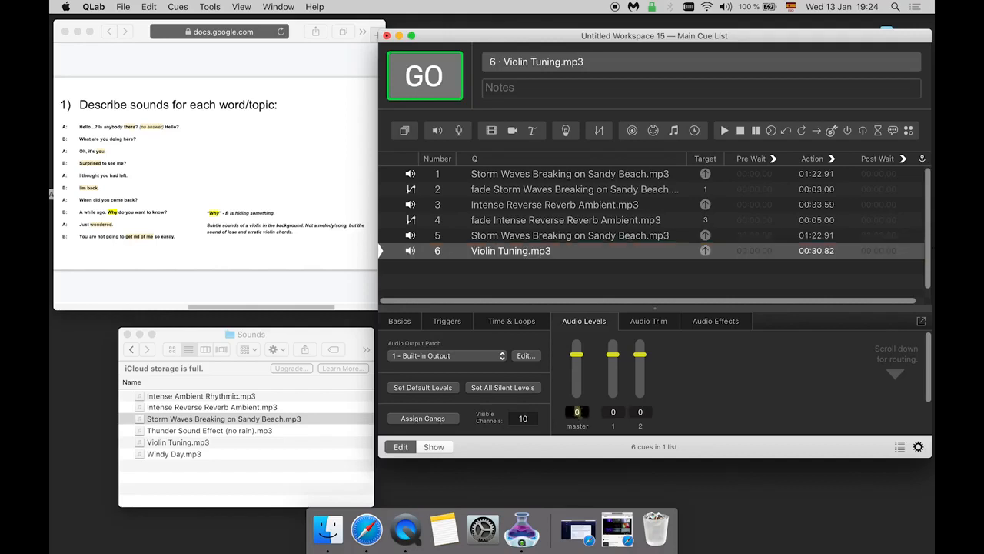
text(-15)
key(Return)
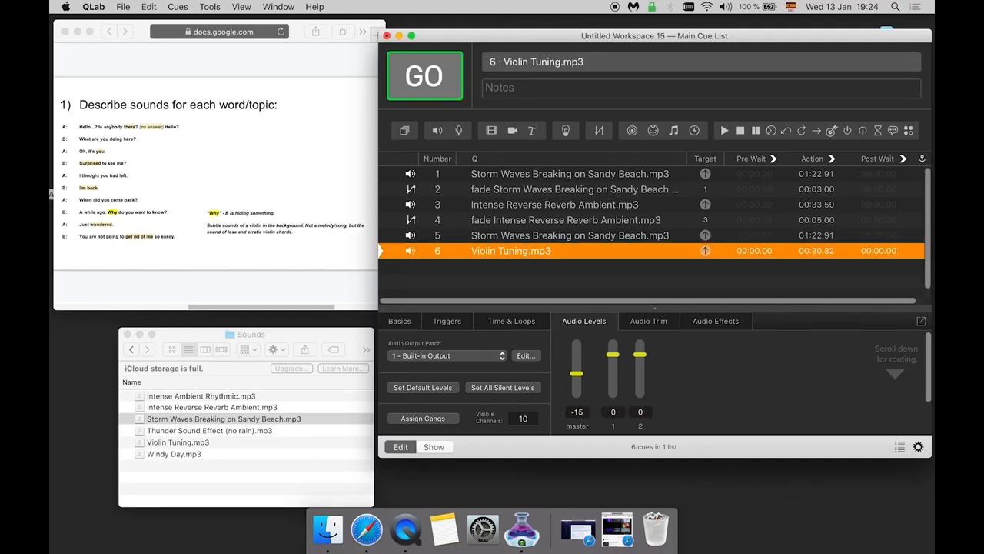
- Trim the sixth cue's end time to about 00:03.941, keeping only the opening violin notes, and play it to test
click(530, 324)
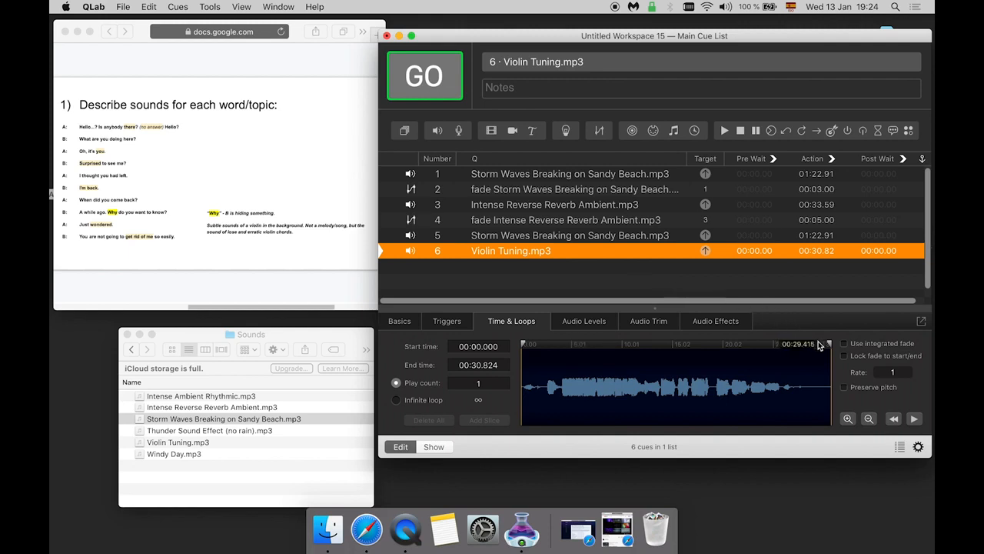
drag(829, 344, 561, 365)
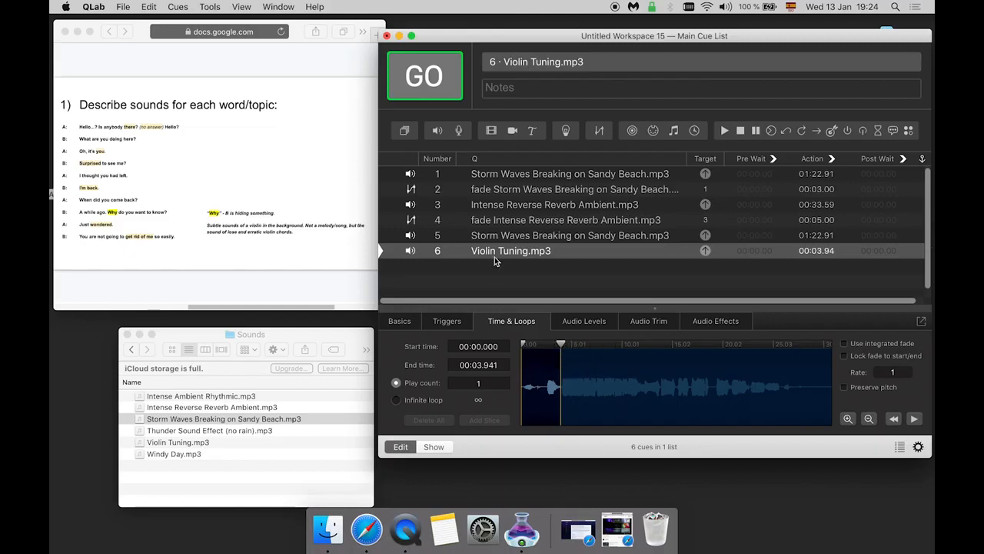
key(space)
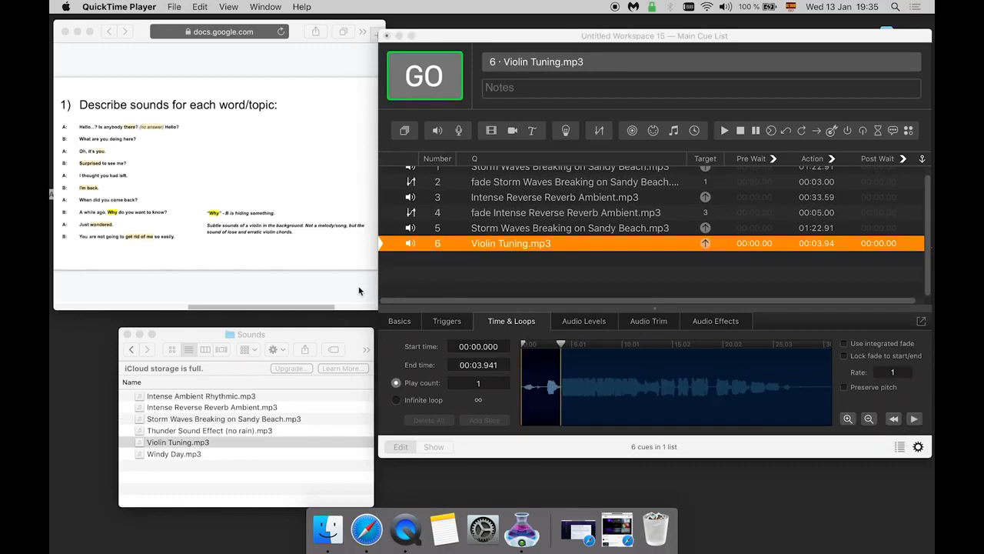
- Advance the script slides to the "wondered" note and add "Violin Tuning.mp3" from the Sounds folder as the seventh cue
click(359, 290)
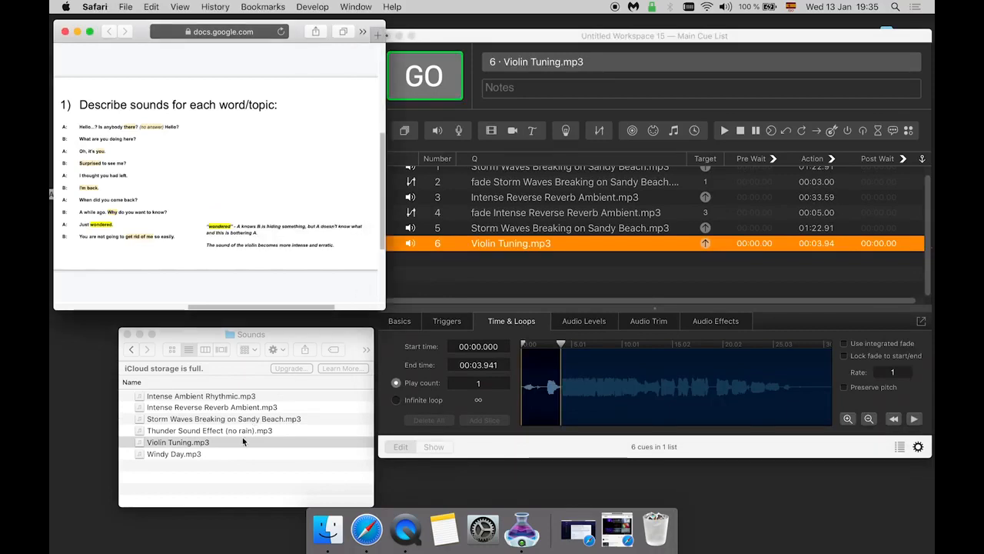
drag(234, 446, 484, 281)
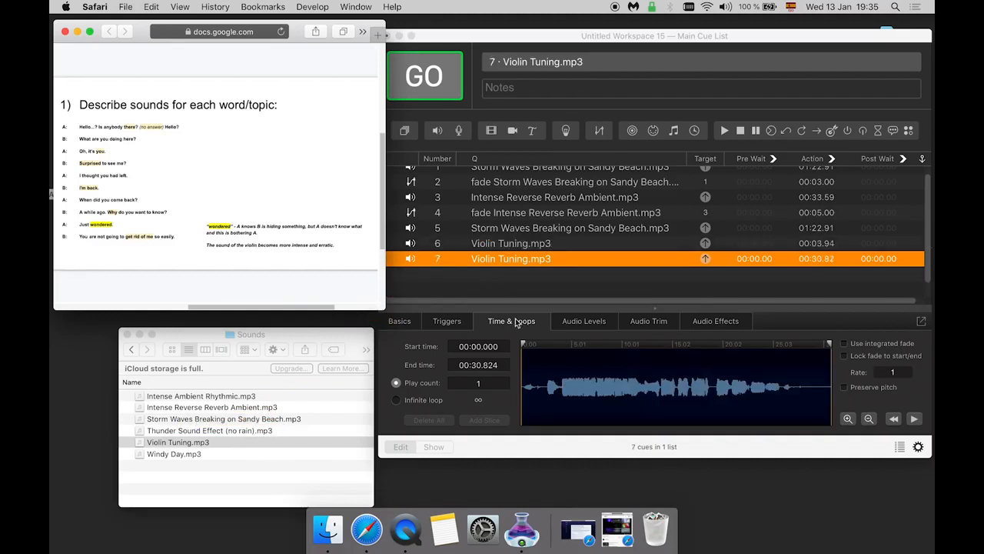
- Trim the seventh cue's start time to about 00:16.725 and set its master level to -15
click(526, 347)
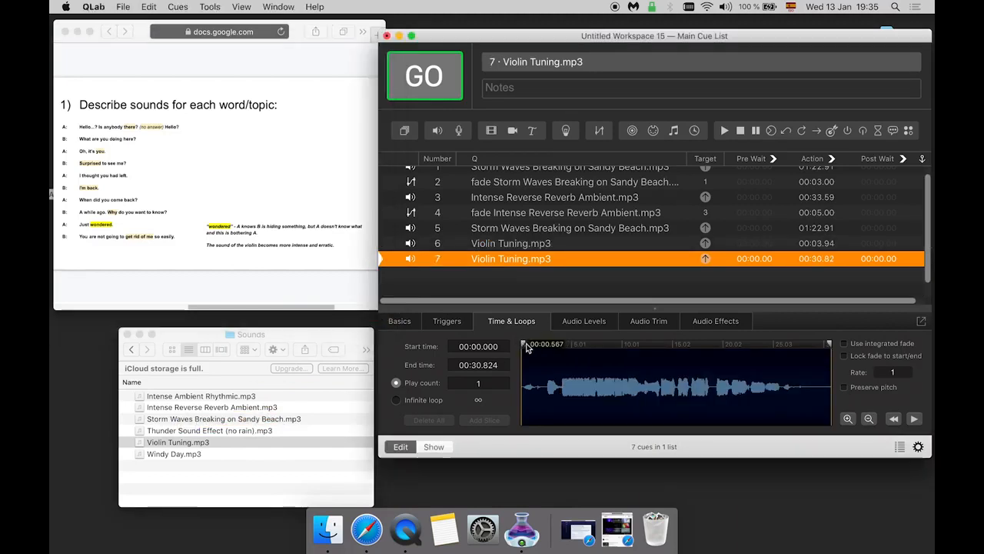
drag(527, 343, 690, 331)
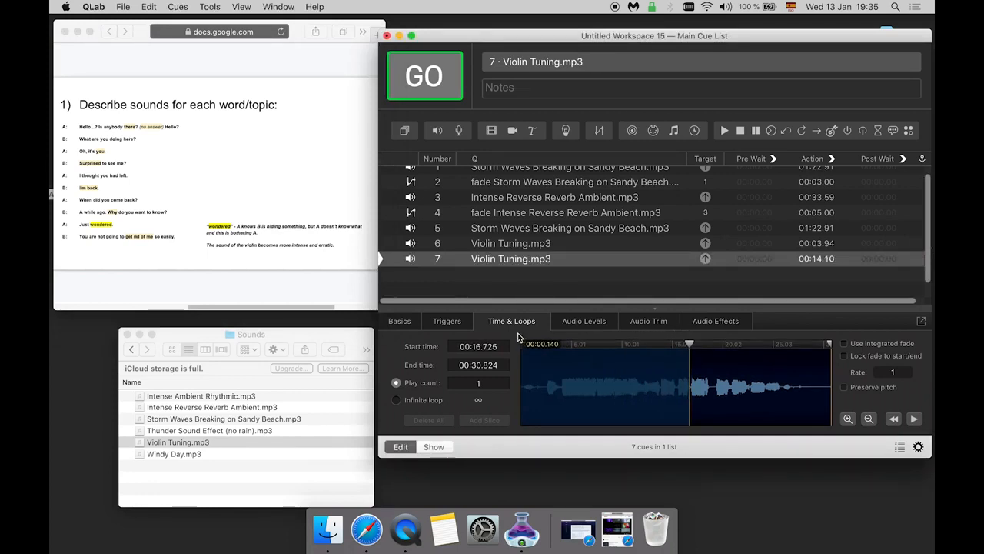
click(573, 322)
click(577, 413)
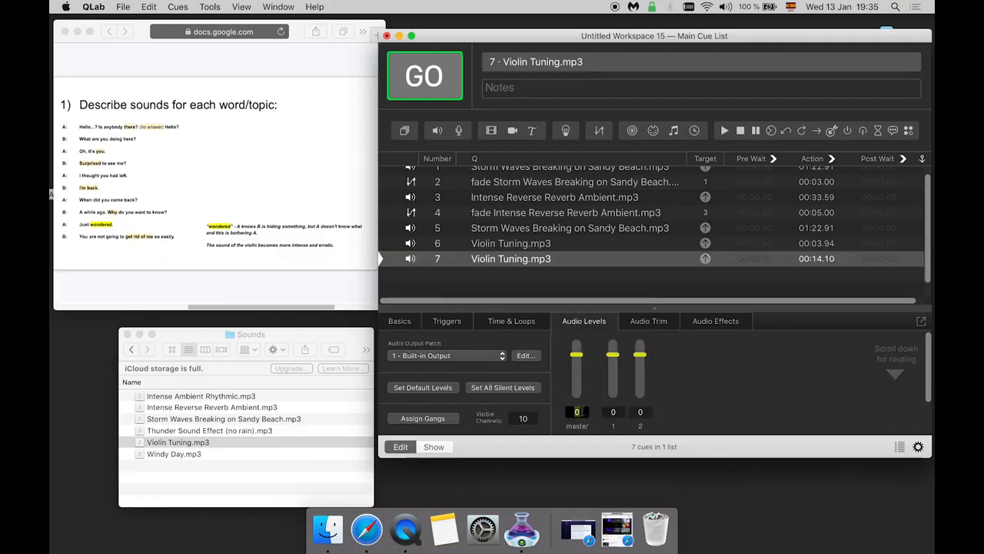
text(-15)
click(530, 284)
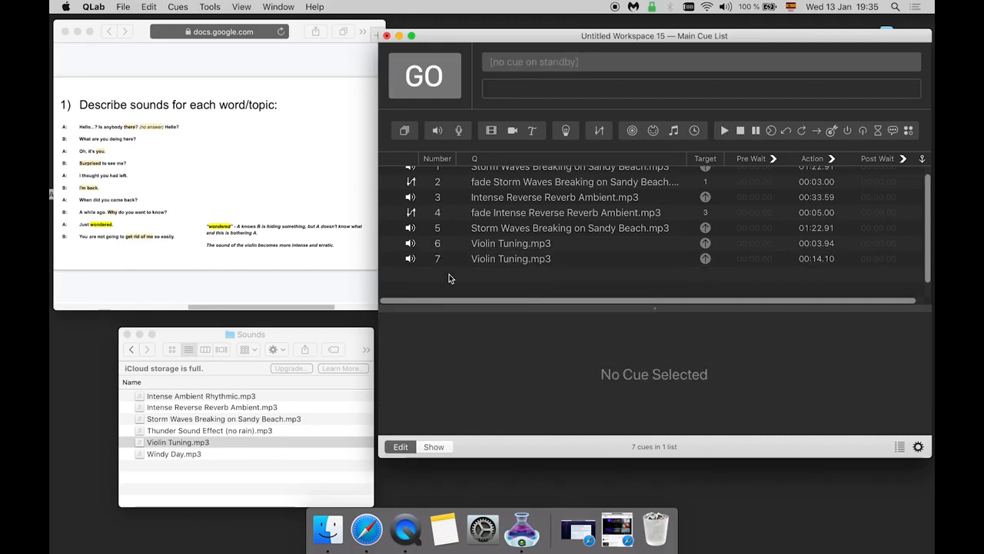
- Play the two Violin Tuning cues one after the other to compare them
click(472, 246)
key(space)
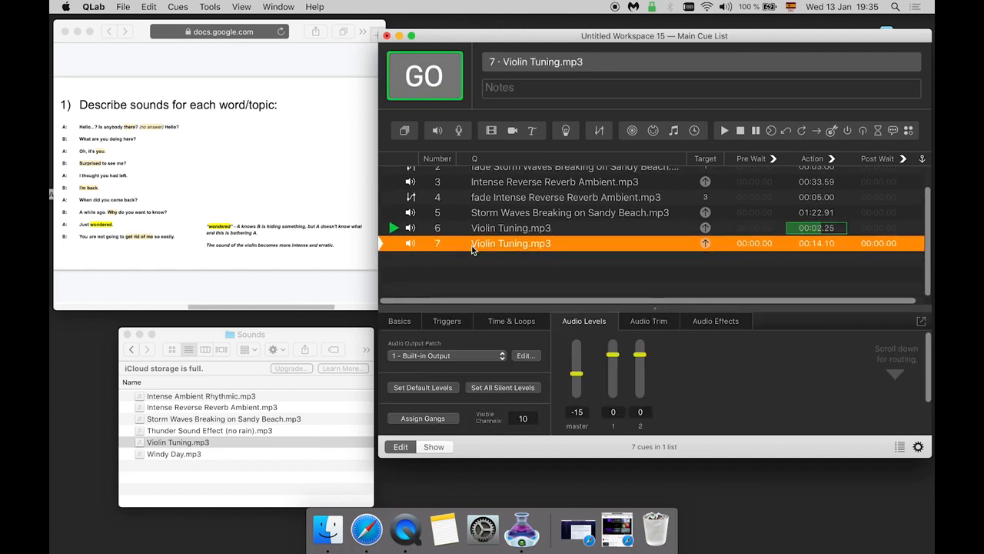
key(space)
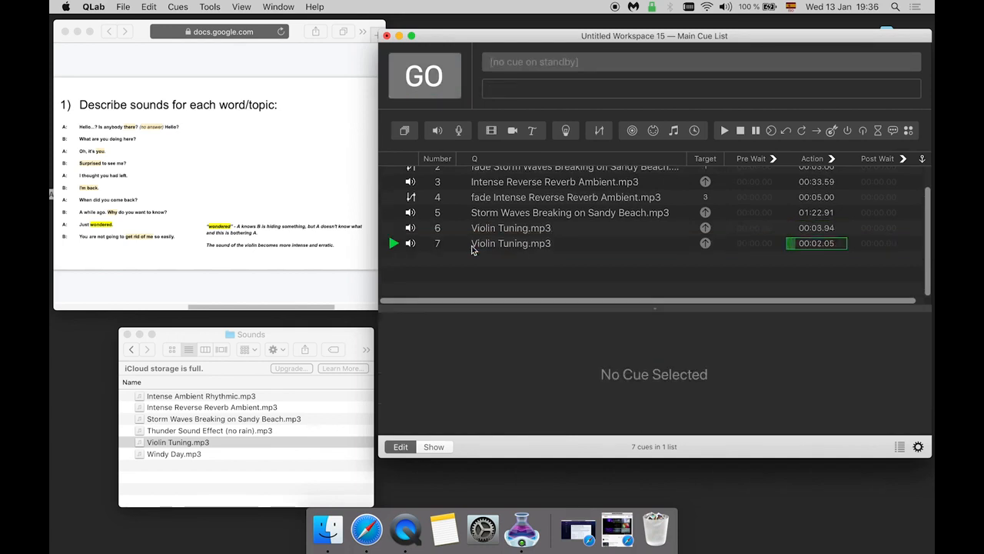
click(345, 288)
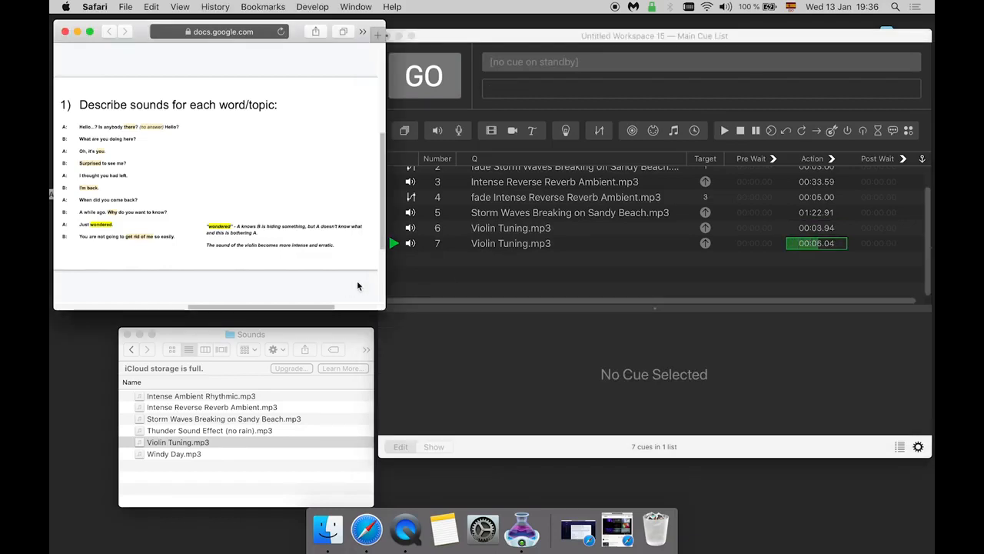
click(419, 273)
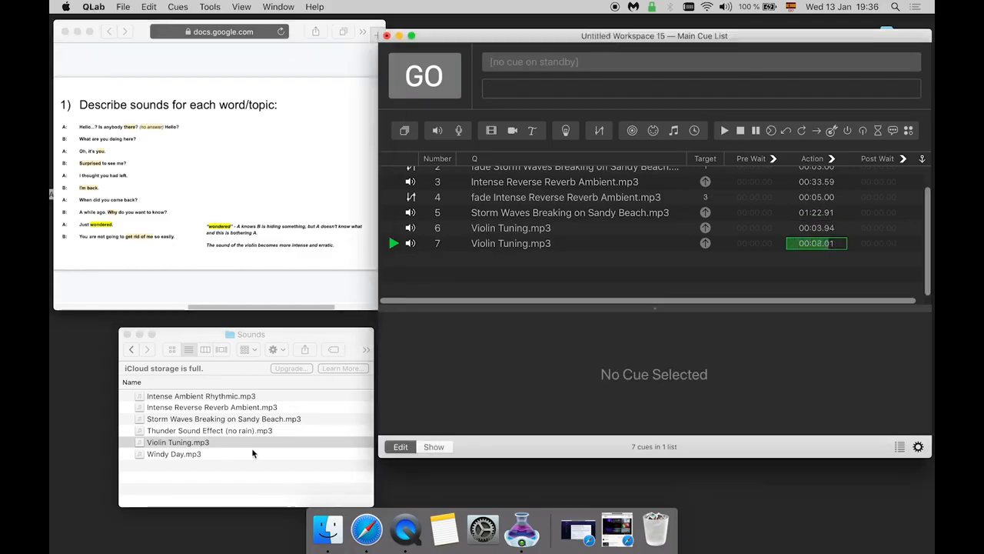
click(225, 437)
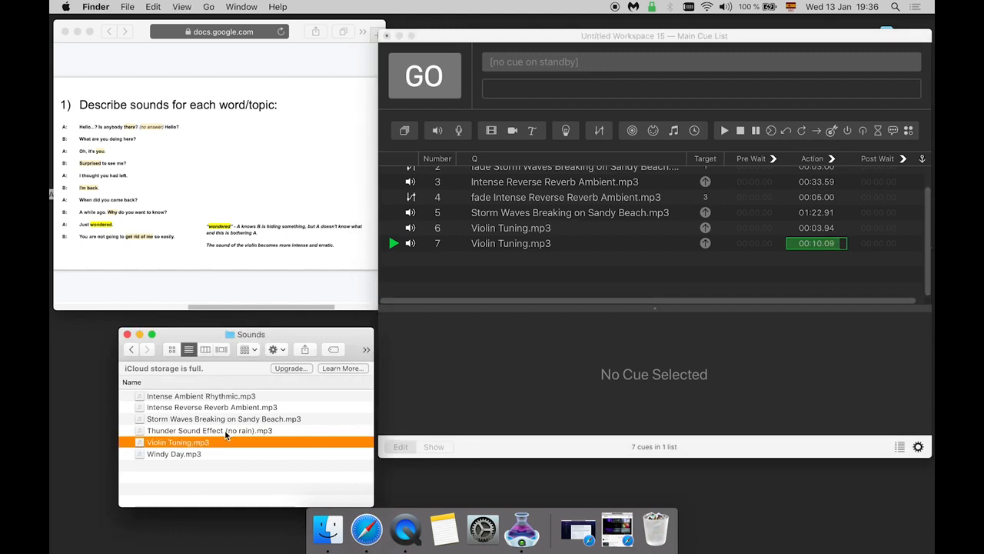
- Add "Thunder Sound Effect (no rain).mp3" from the Sounds folder as the eighth cue and trim its start time to about 00:00.207
click(226, 433)
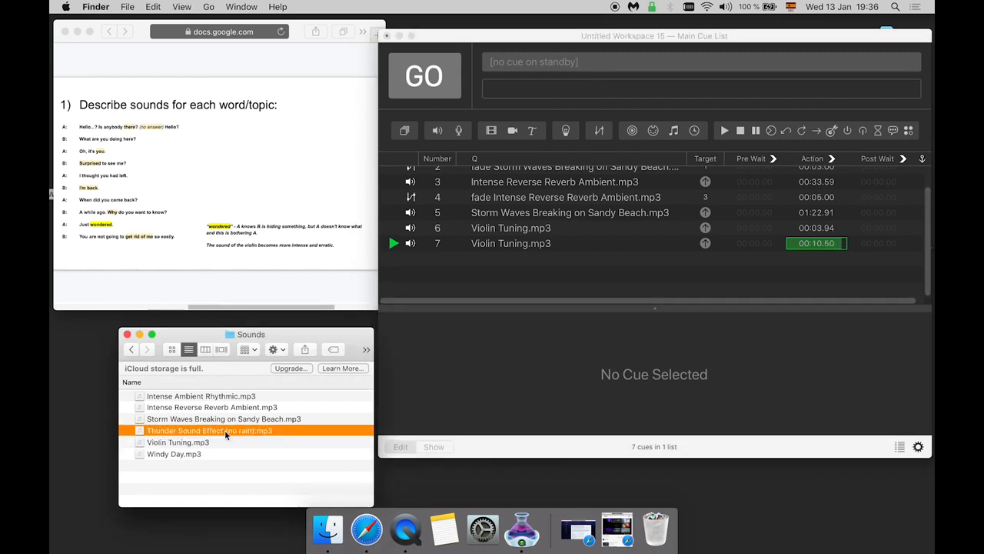
drag(225, 430, 483, 280)
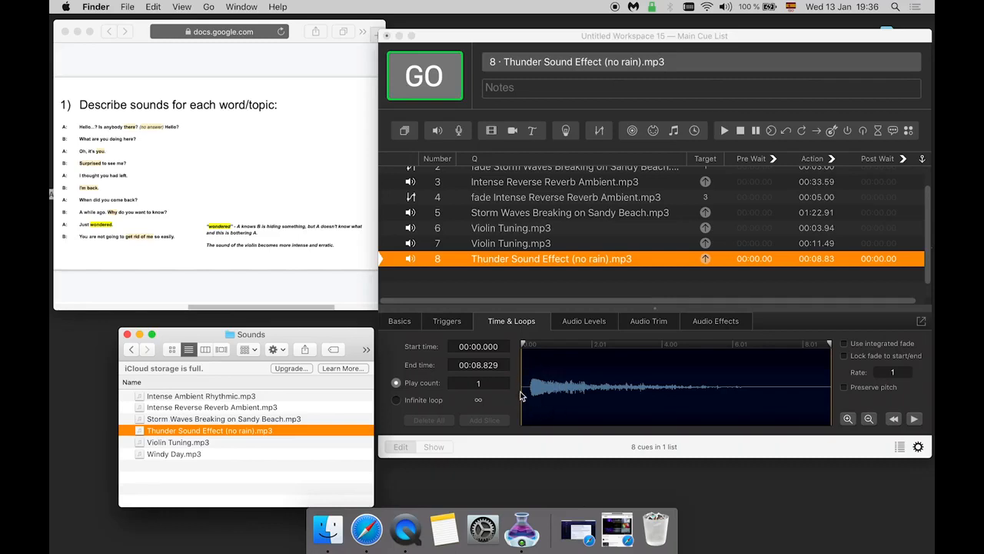
click(524, 343)
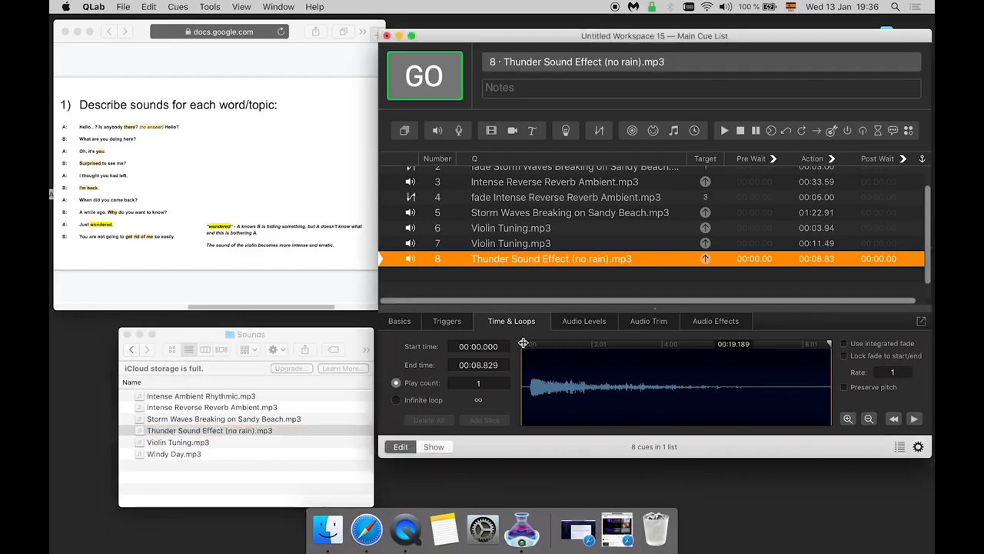
drag(524, 343, 528, 343)
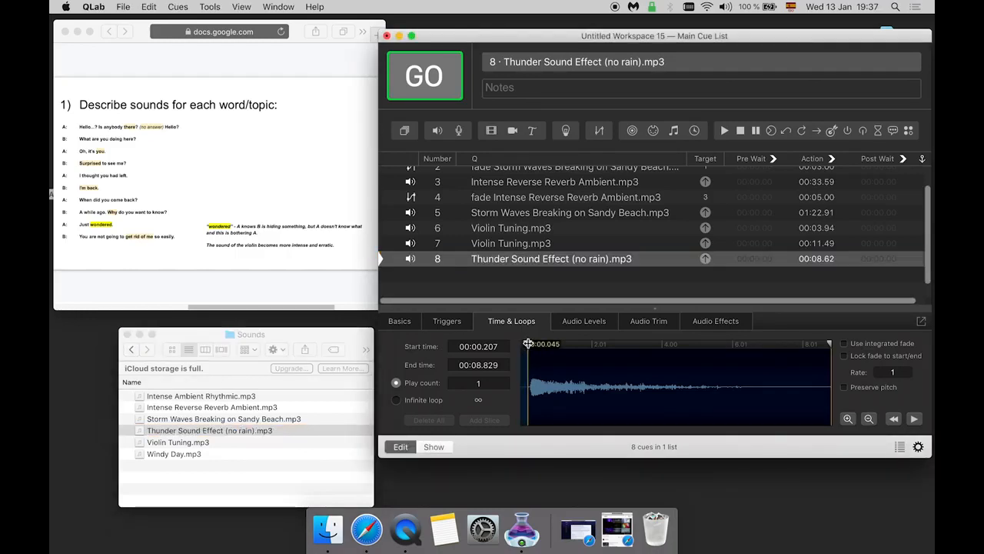
- Show the thunder cue's audio levels, play the cue to test it, and stop playback
click(574, 324)
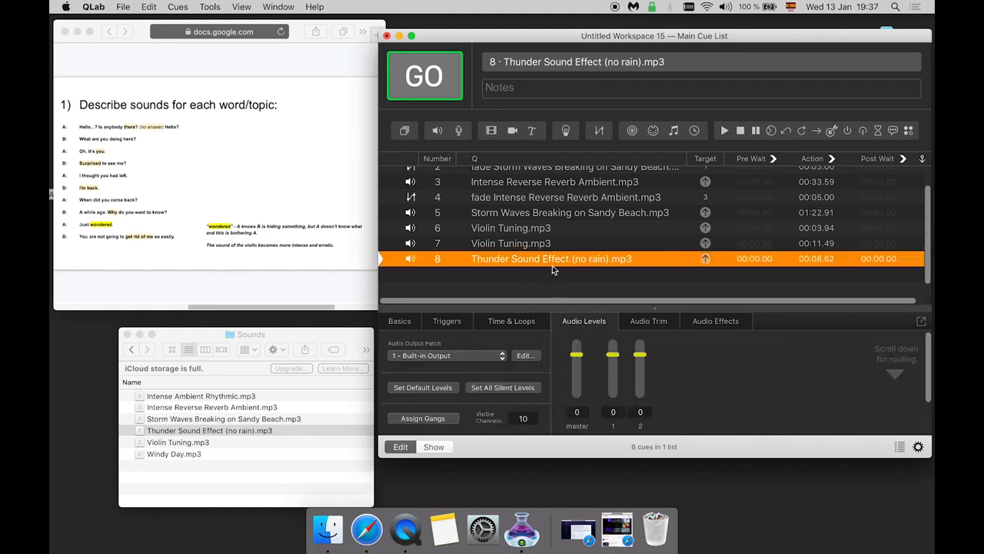
key(space)
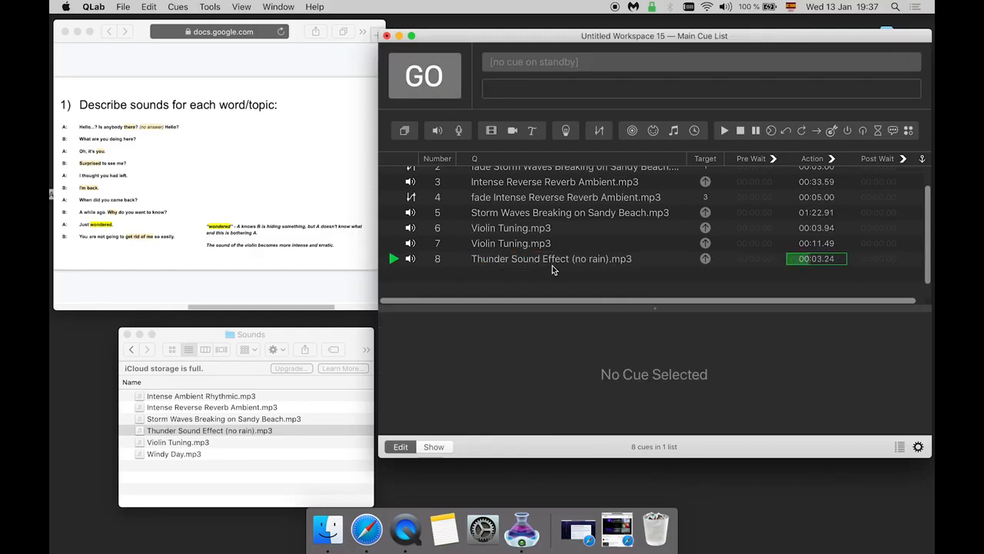
key(Escape)
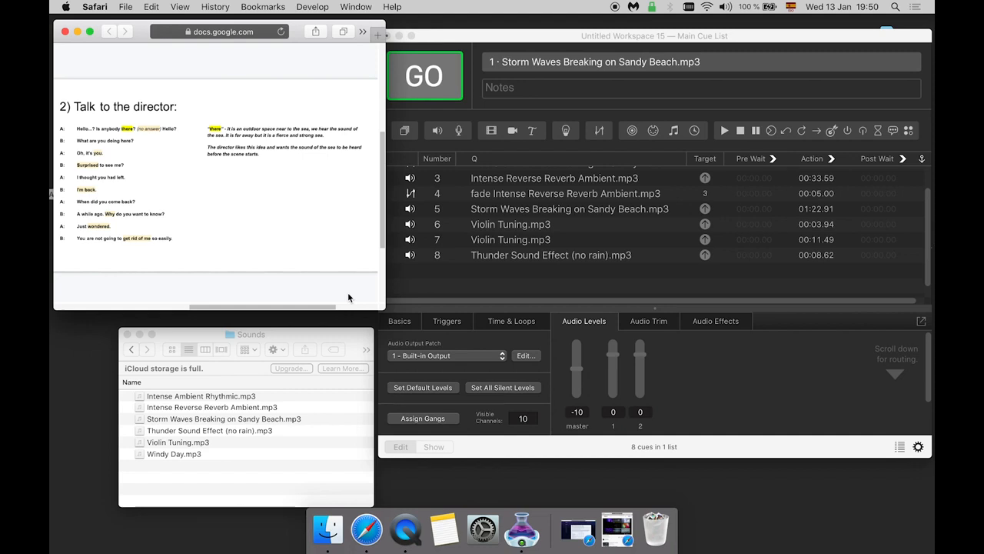
- Return to the first cue in the list and advance the director slides from the "there" note to the "no answer" note
click(503, 290)
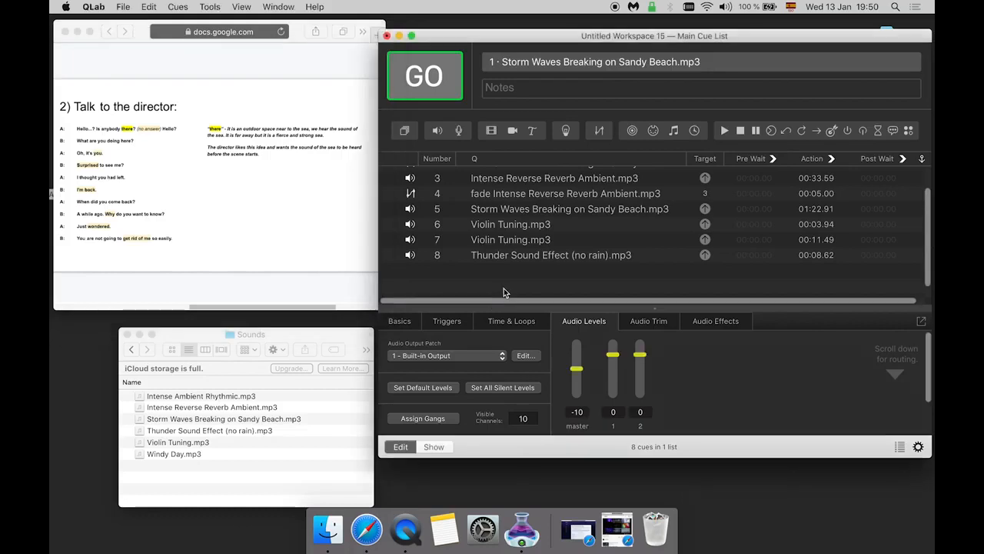
scroll(504, 288, up, 2)
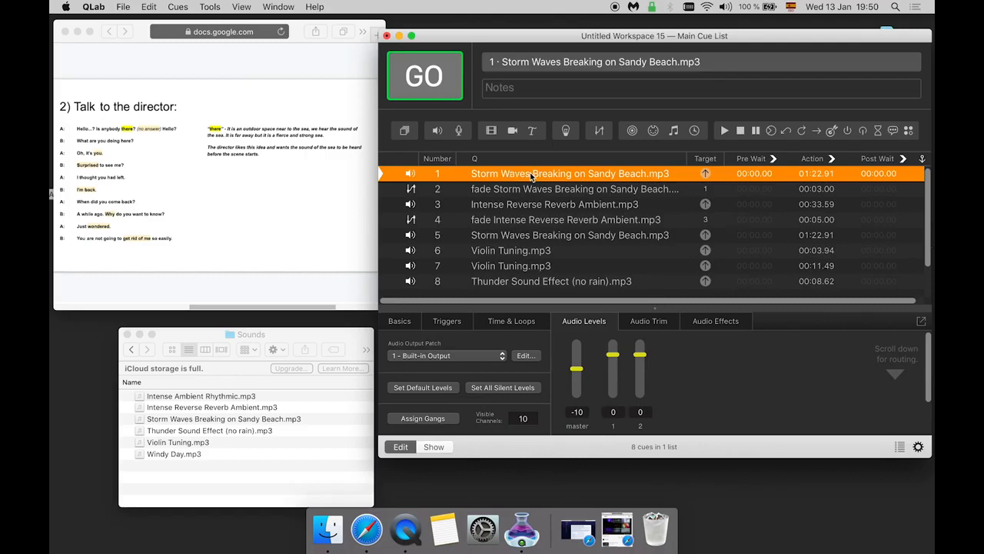
click(343, 288)
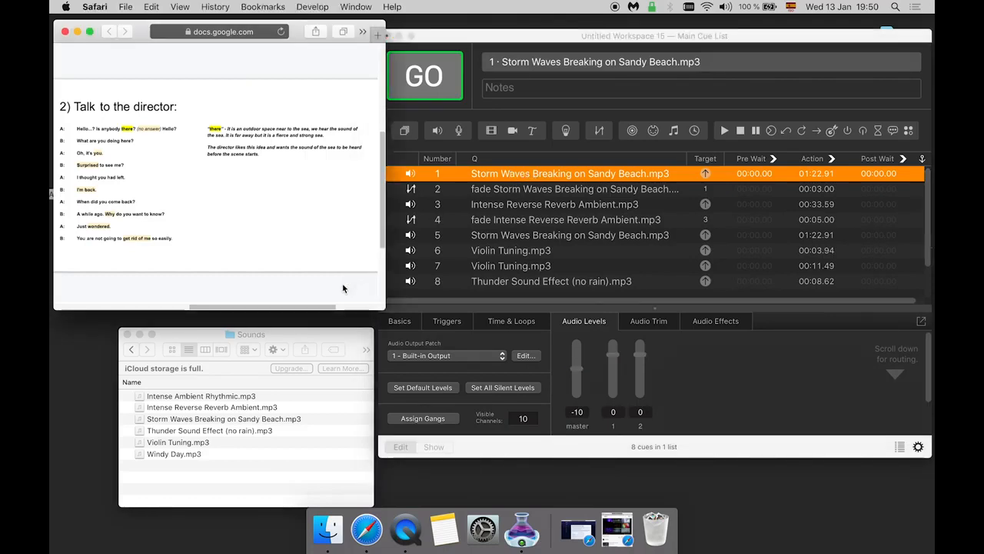
key(Down)
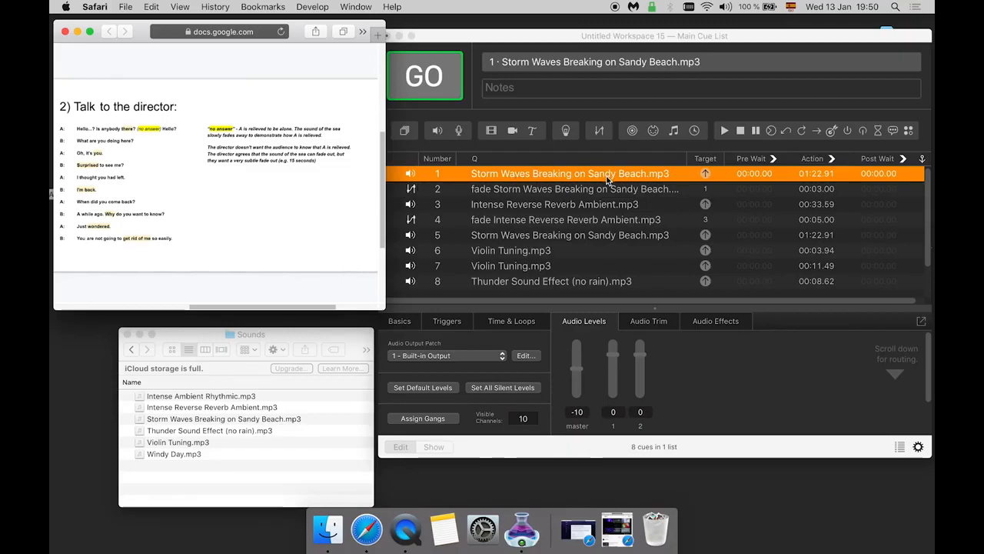
- Set the duration of the first Storm Waves fade cue to 15 seconds
click(819, 193)
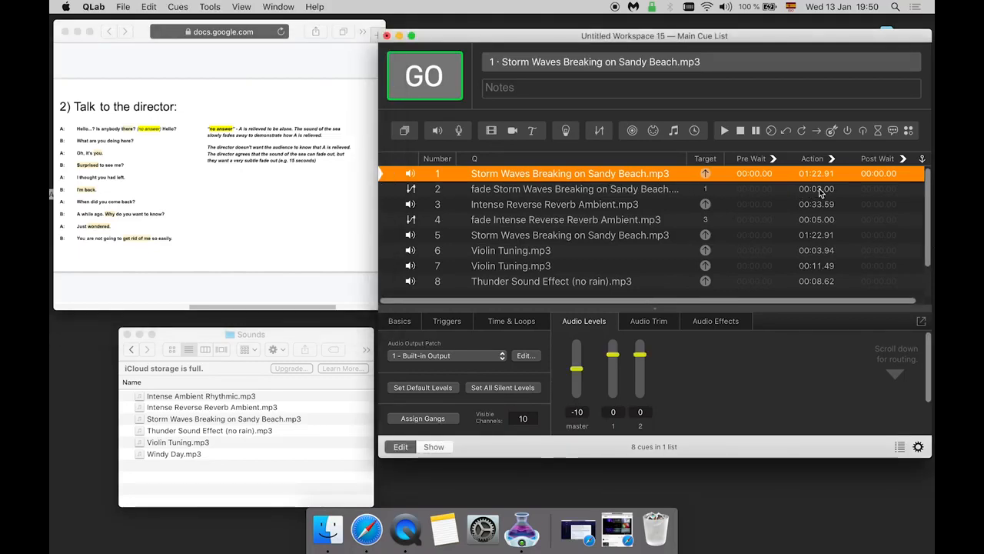
click(820, 189)
double_click(820, 189)
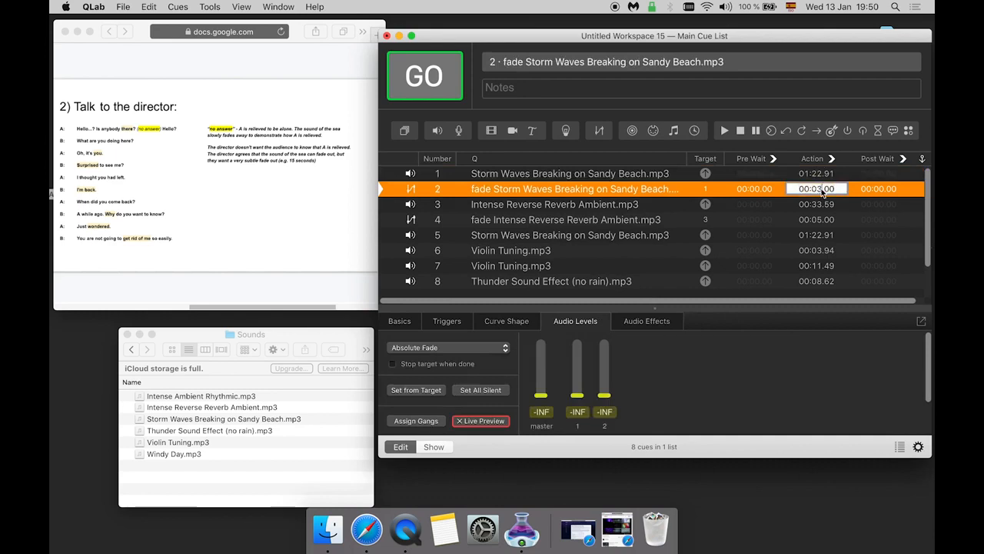
key(BackSpace)
key(BackSpace)
text(15)
key(Return)
- Play the first Storm Waves cue followed by its fade cue to test the longer fade-out
click(647, 176)
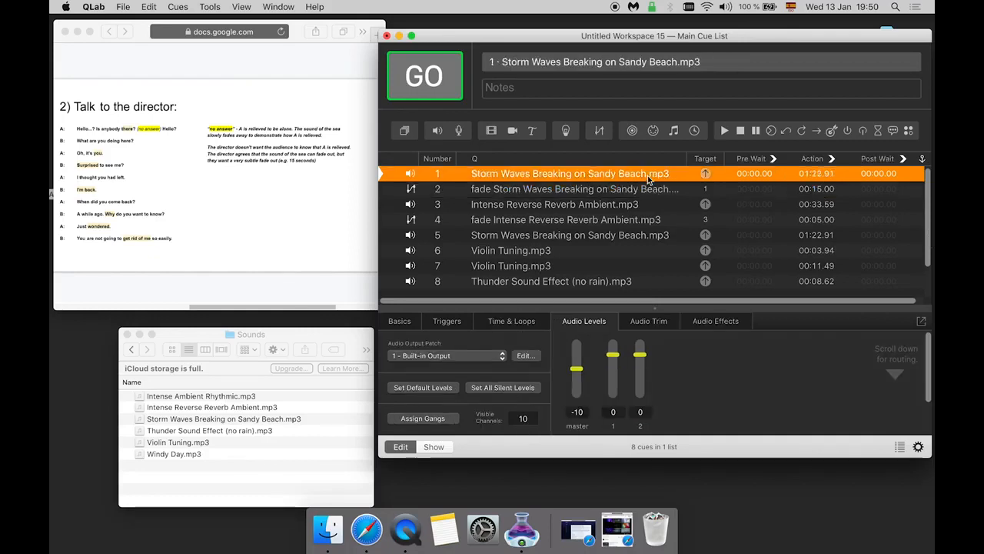
key(space)
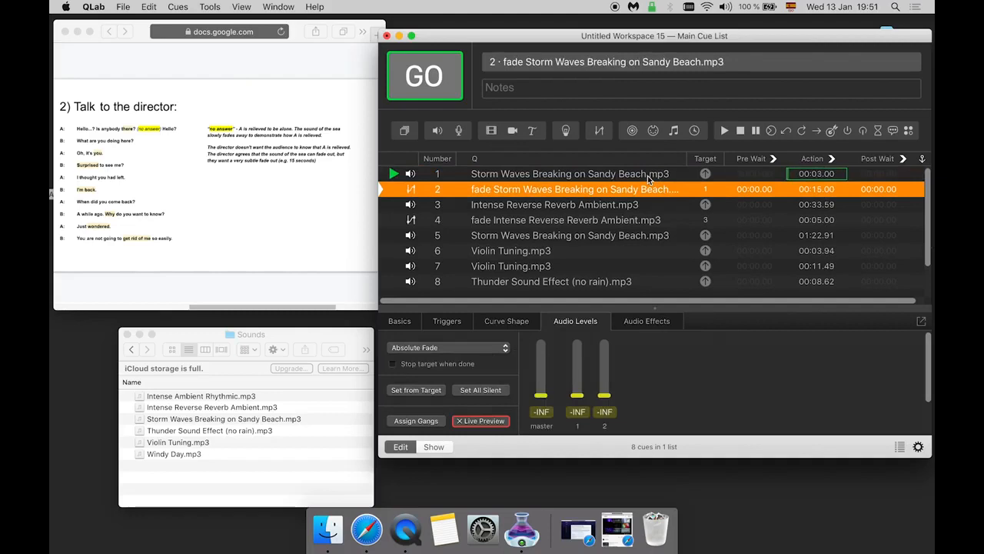
key(space)
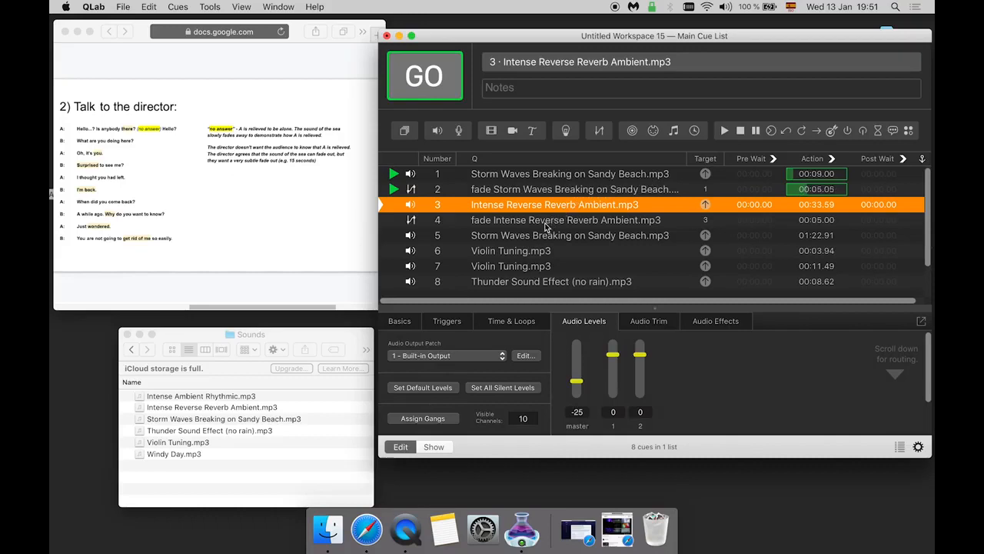
- Advance the director slides to the "Why" note and delete both Violin Tuning cues from the cue list
click(342, 282)
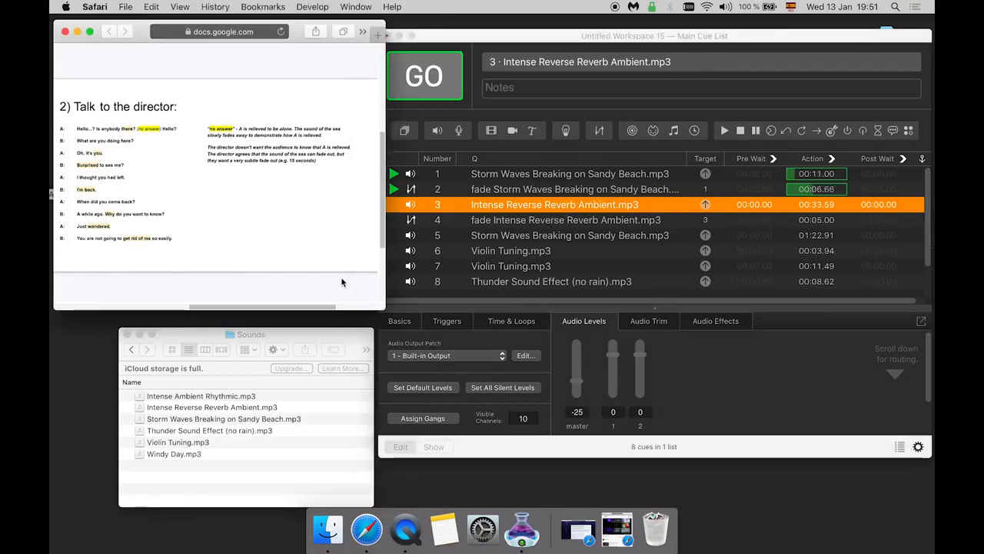
key(Down)
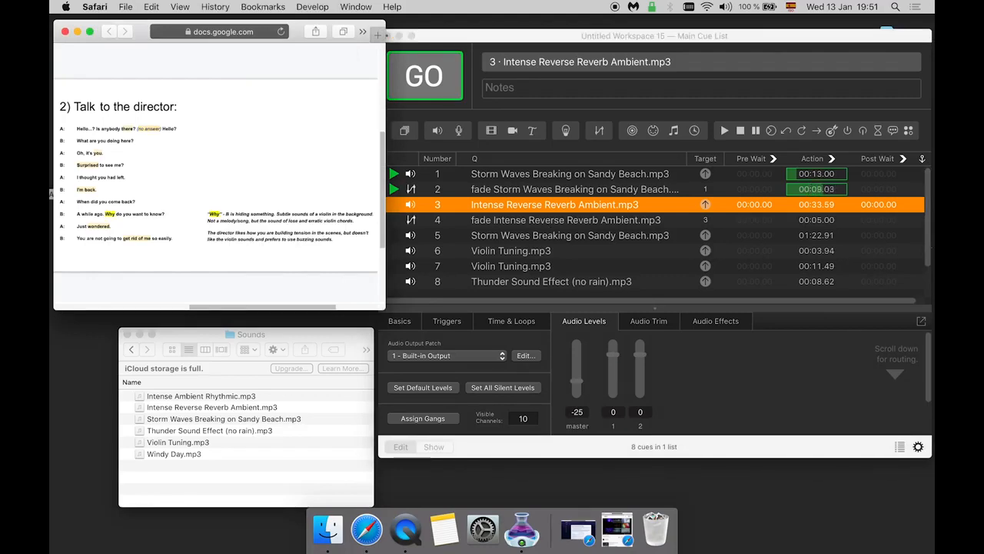
click(508, 252)
click(508, 252)
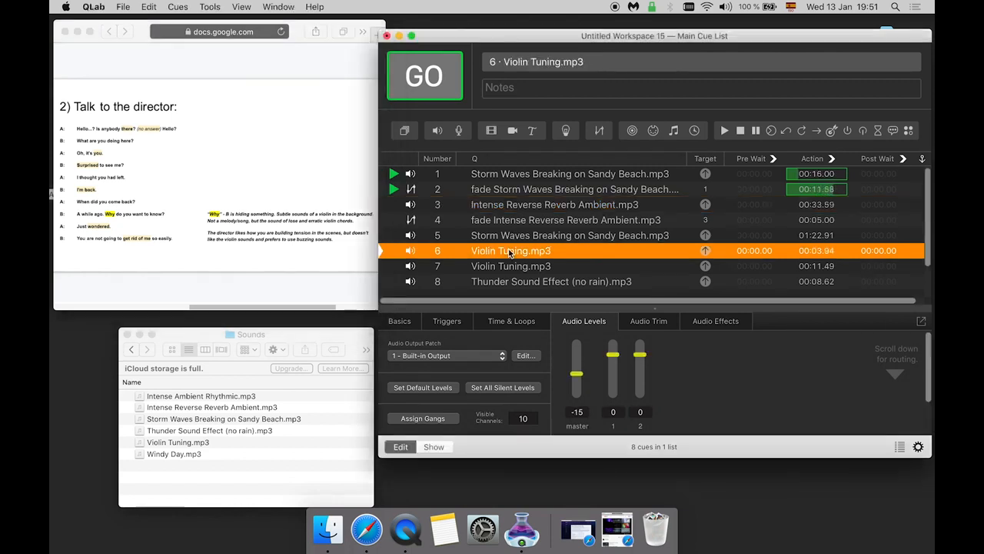
click(148, 6)
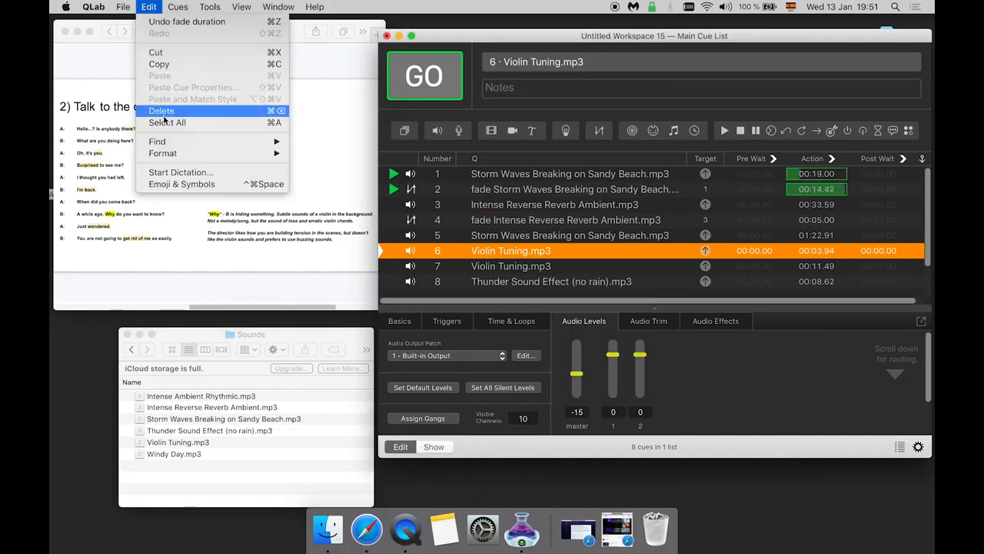
click(163, 112)
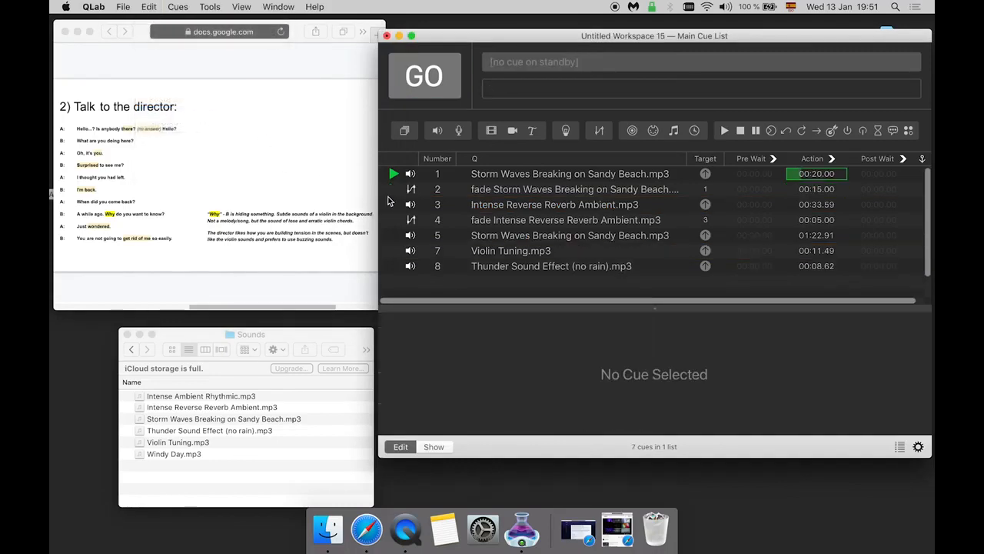
click(486, 250)
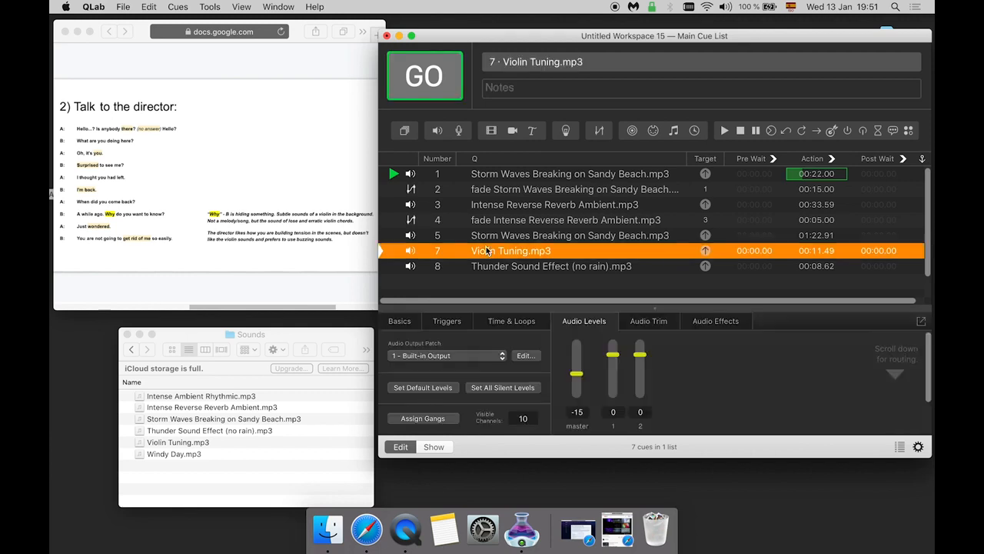
click(148, 7)
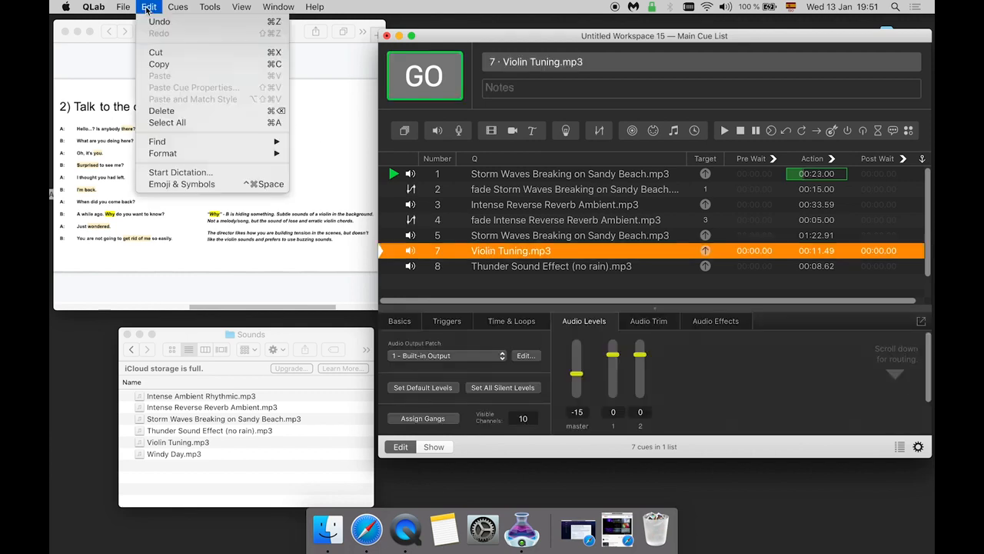
click(166, 114)
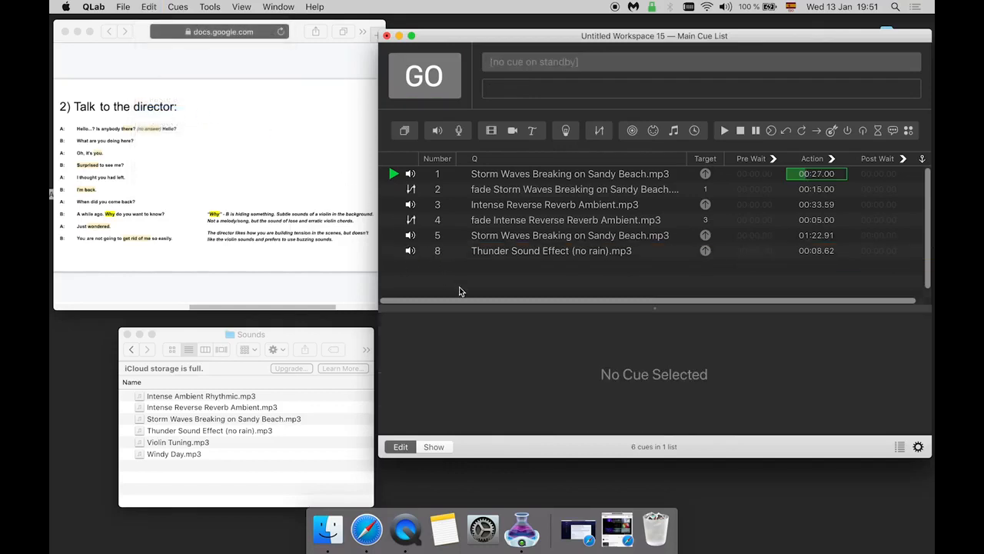
- Add "Intense Ambient Rhythmic.mp3" from the Sounds folder as cue 6, just before the thunder cue, and stop all playing cues
click(329, 396)
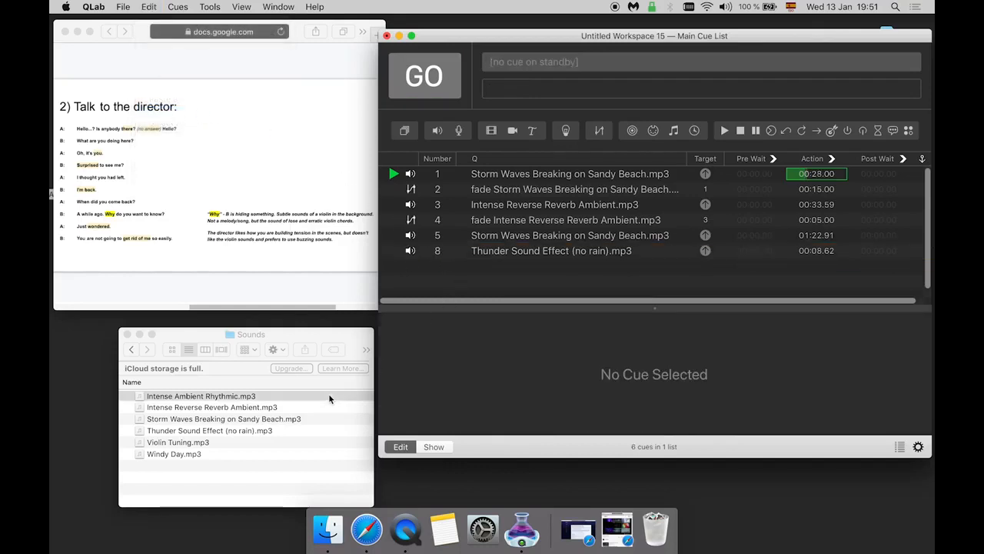
click(215, 407)
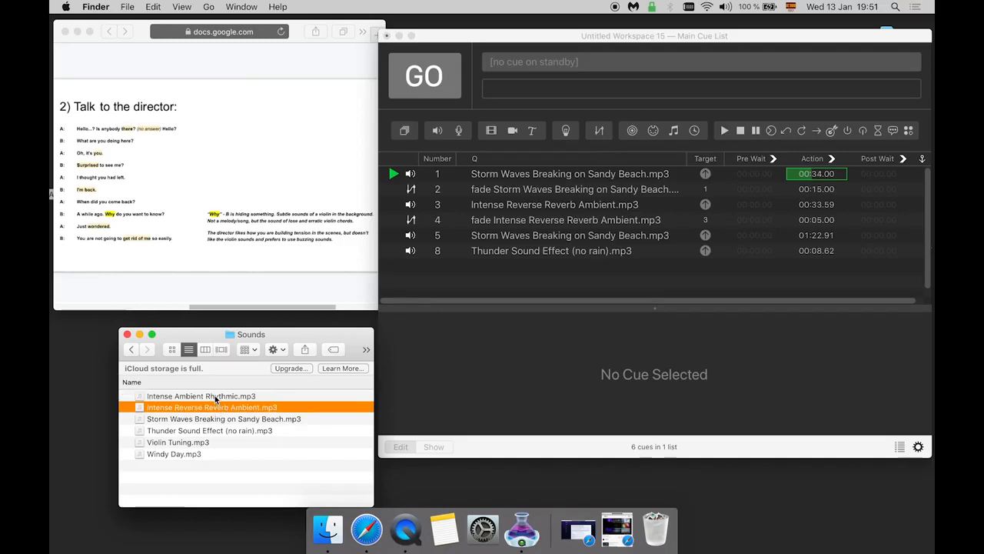
click(216, 396)
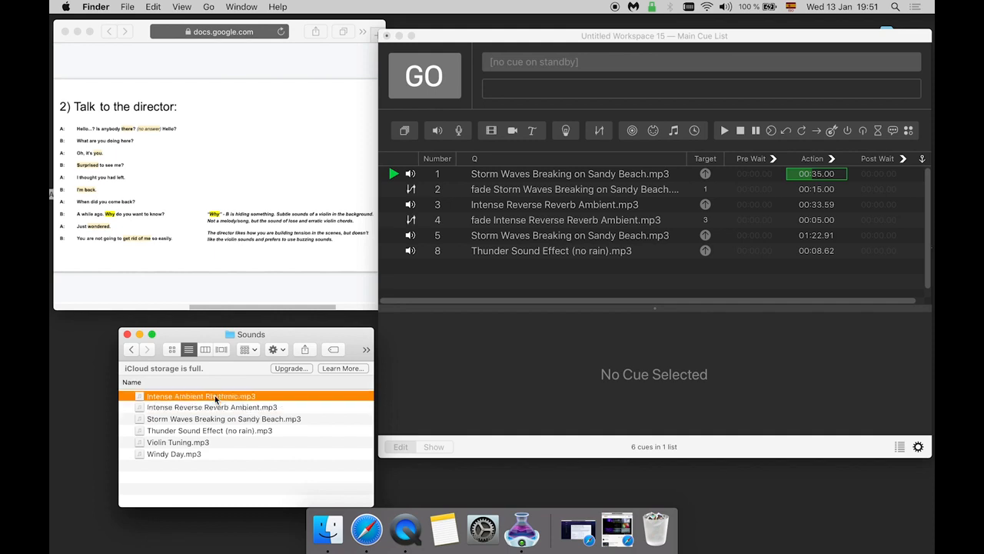
drag(219, 397, 506, 243)
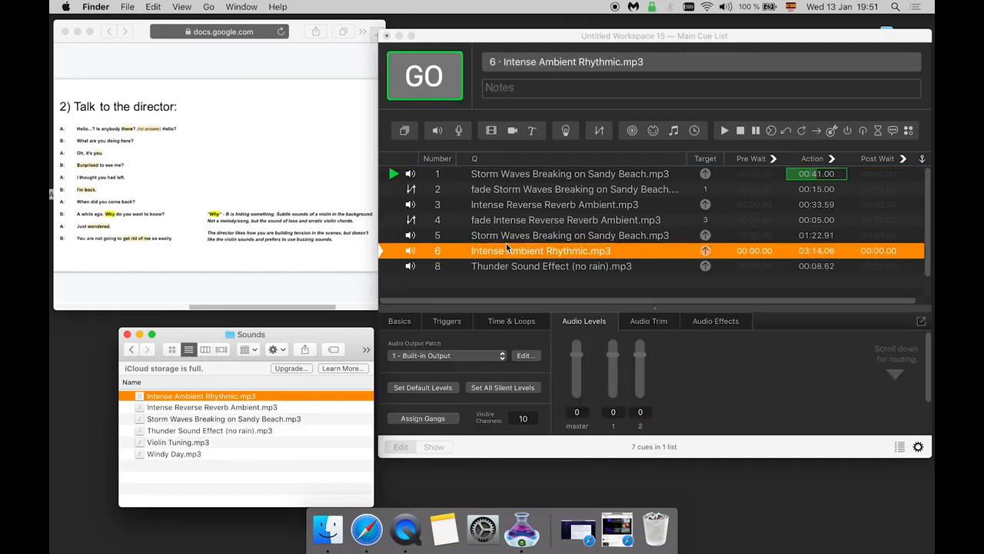
click(506, 252)
key(Escape)
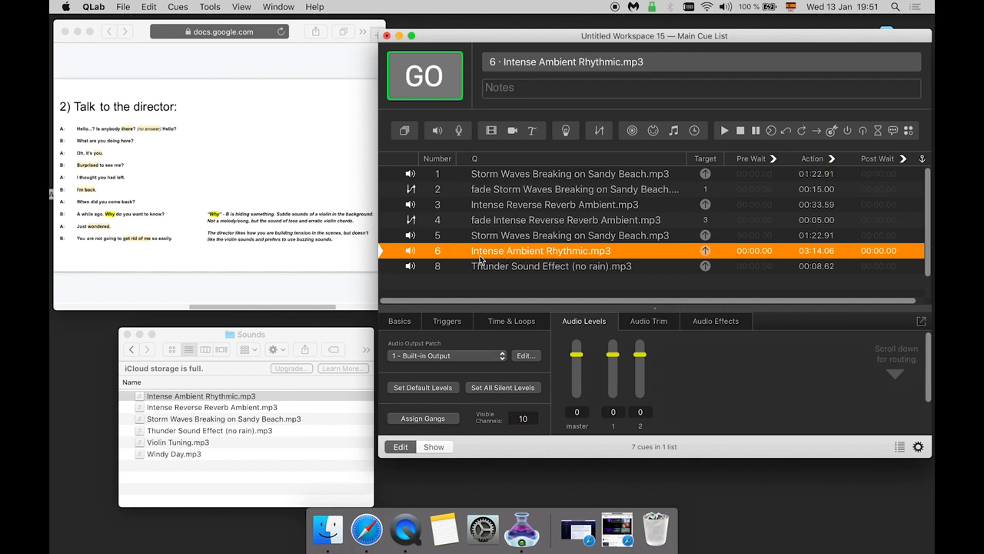
- Set the Intense Ambient Rhythmic cue's master level to -20
click(578, 412)
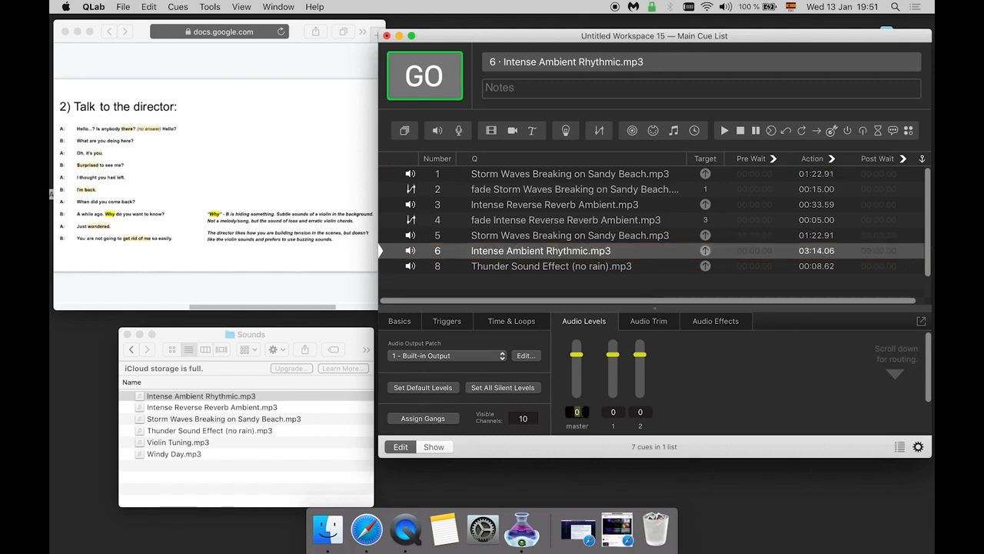
text(-20)
key(Return)
- Advance the slides to the "wondered" note and insert a fade cue after Intense Ambient Rhythmic.mp3, with that cue as its target
click(365, 288)
key(Down)
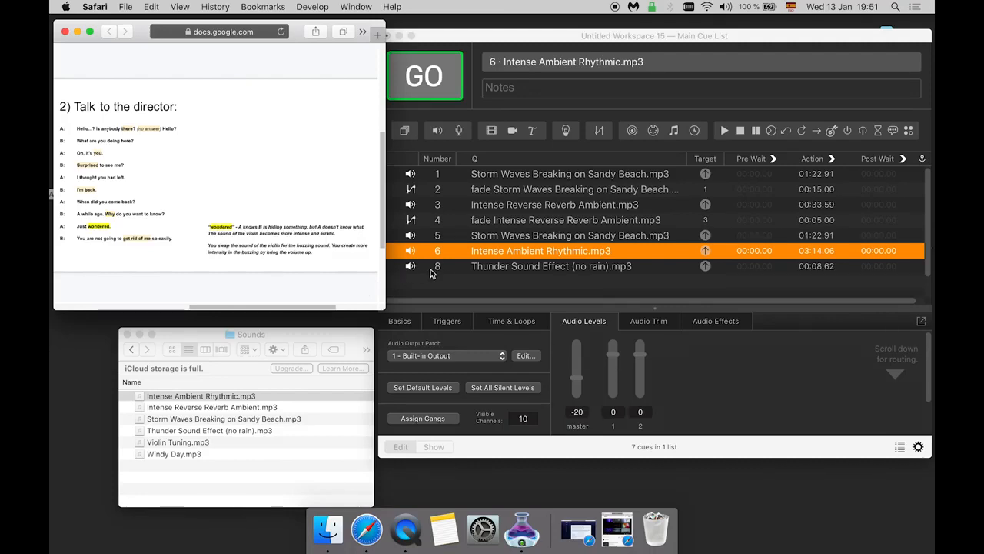
click(453, 287)
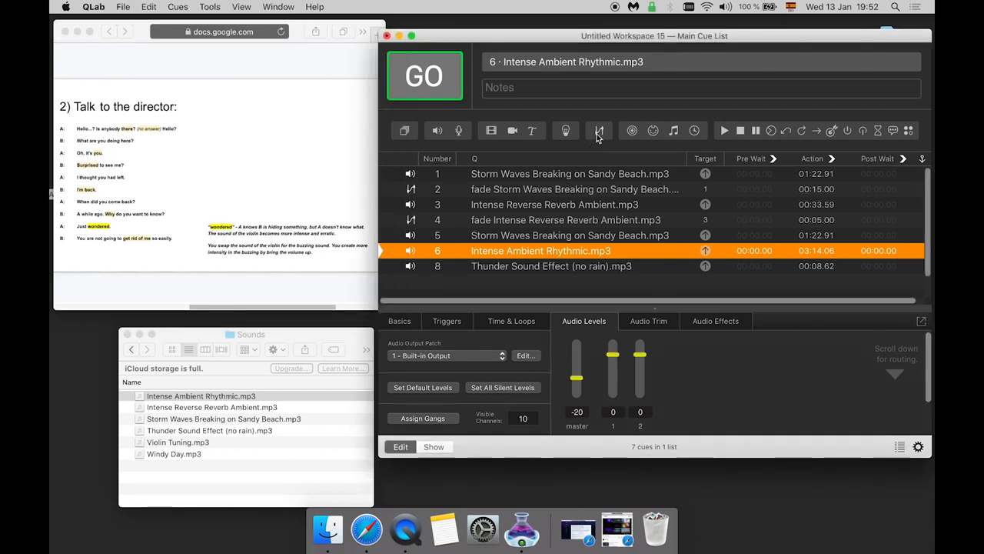
drag(599, 135, 531, 259)
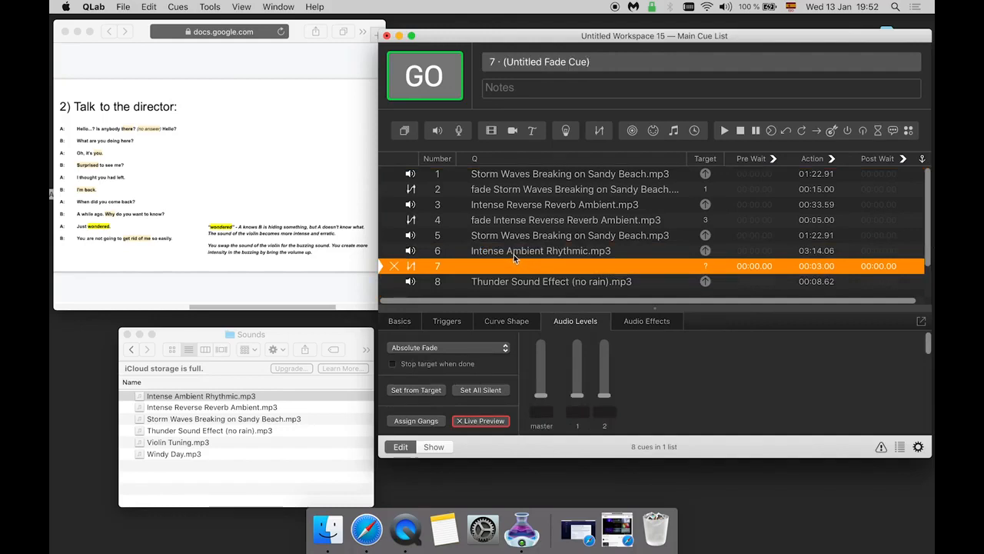
drag(514, 254, 516, 266)
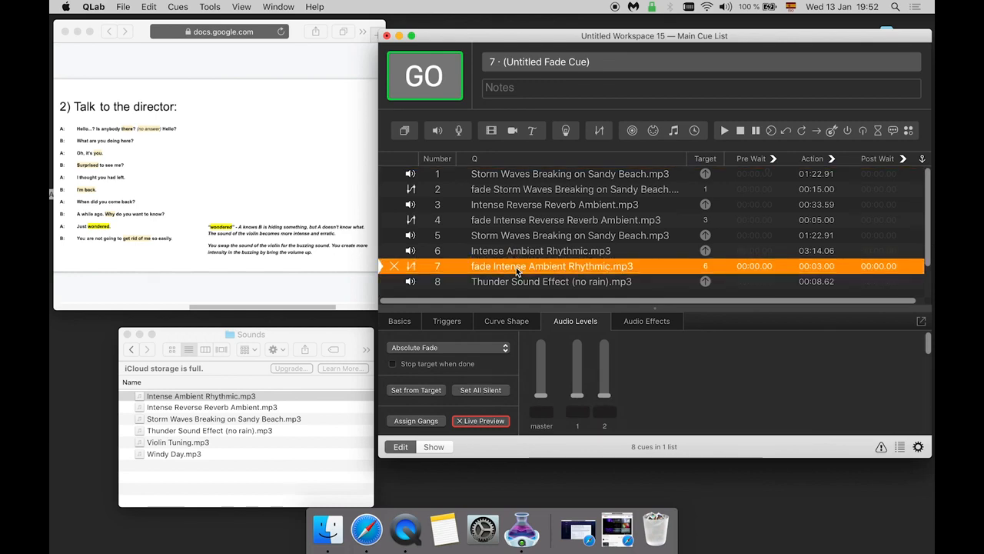
- Set the master, channel 1 and channel 2 levels of the Intense Ambient Rhythmic fade cue to -2
click(542, 411)
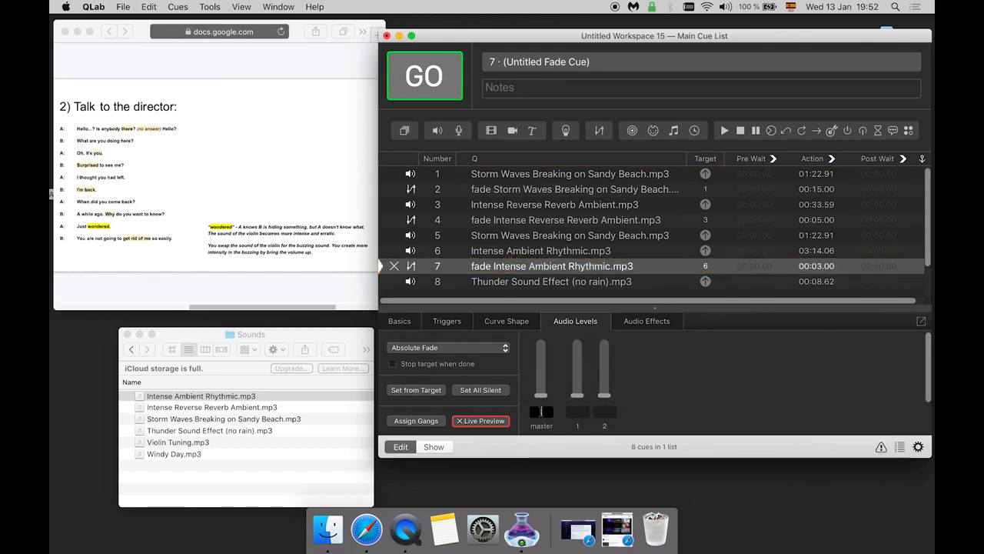
text(-2)
click(578, 411)
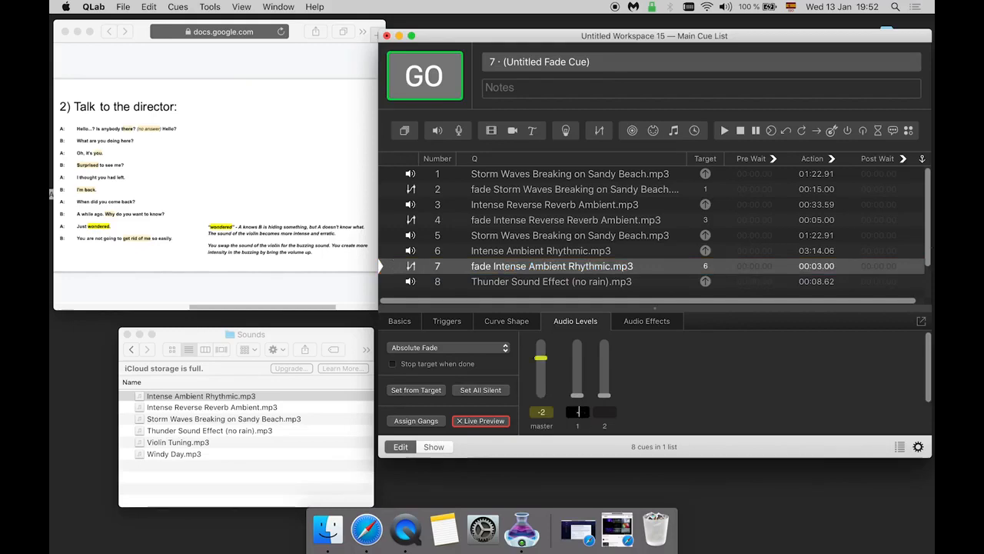
text(-2)
key(Tab)
text(-2)
key(Return)
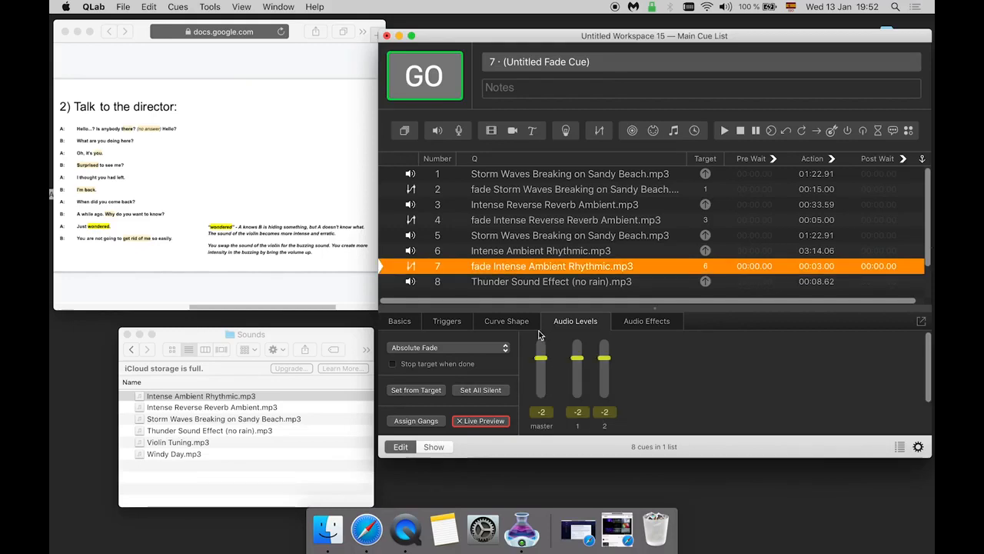
- Play cues 6 to 8 in order to hear Intense Ambient Rhythmic, its fade and the thunder sound
click(521, 251)
key(space)
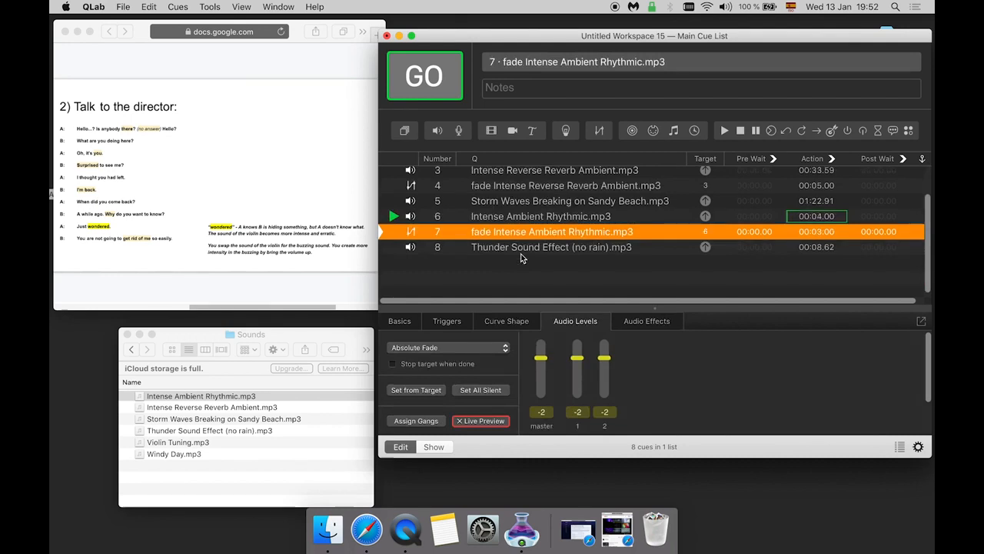
key(space)
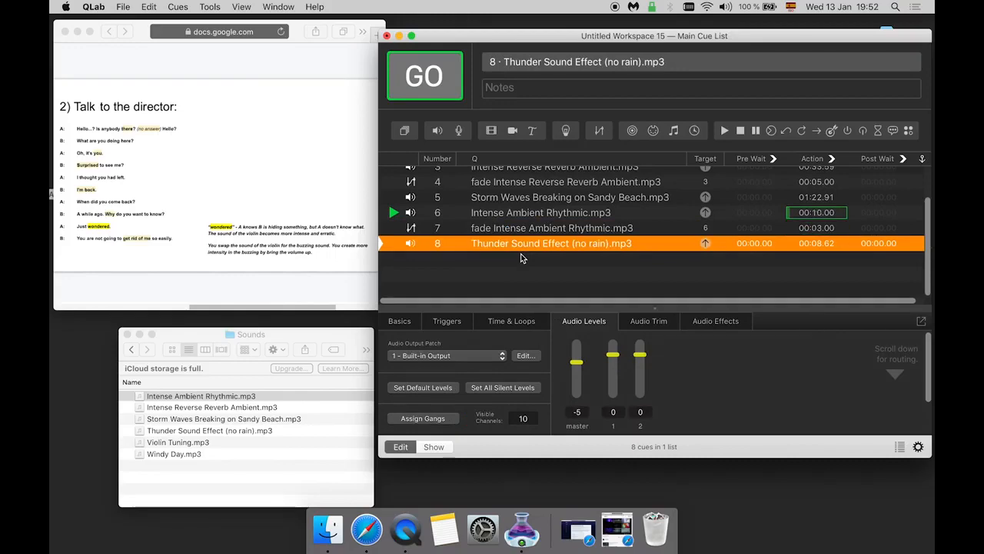
key(space)
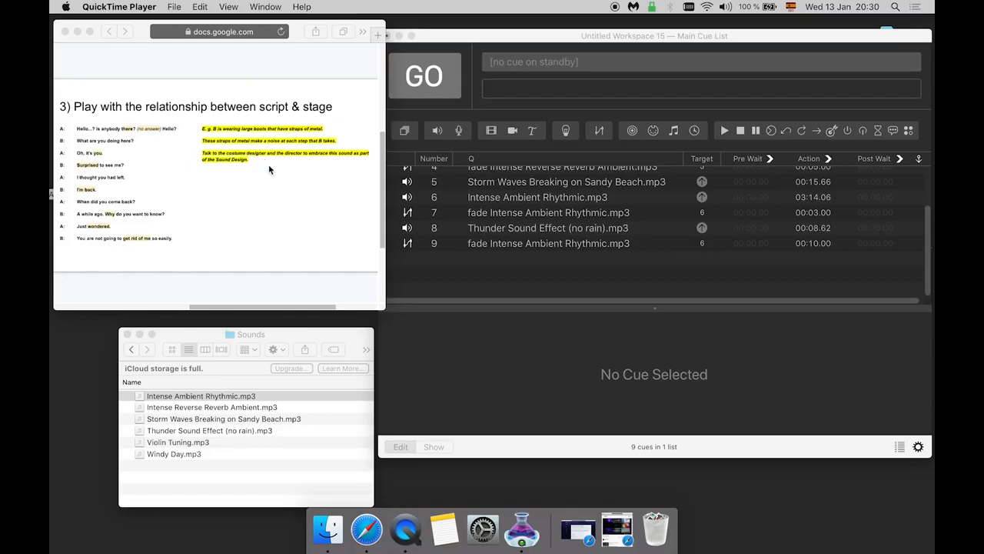
- Change the slide to the script without the metal-strap boots notes and run the whole cue list from cue 1 through cue 9
click(347, 295)
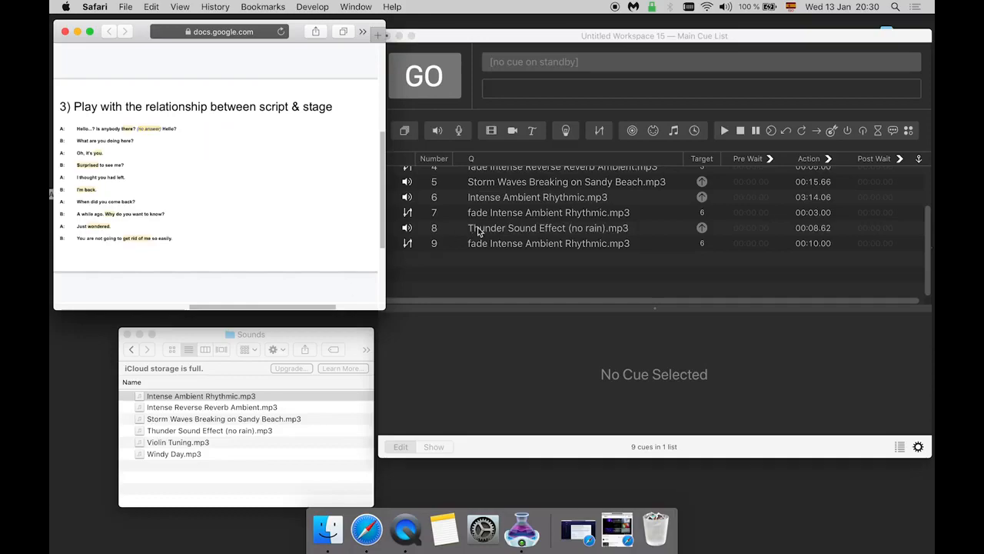
scroll(477, 231, up, 3)
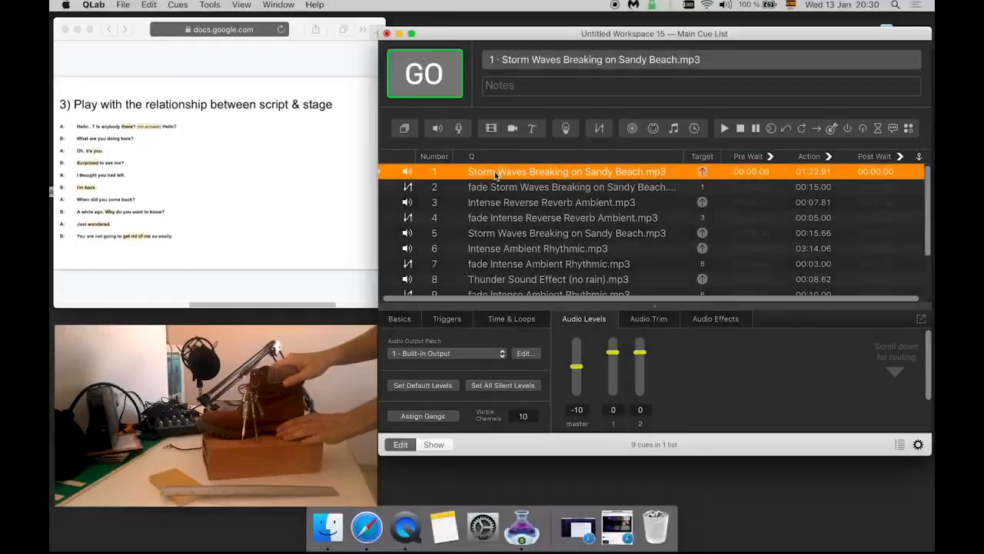
key(space)
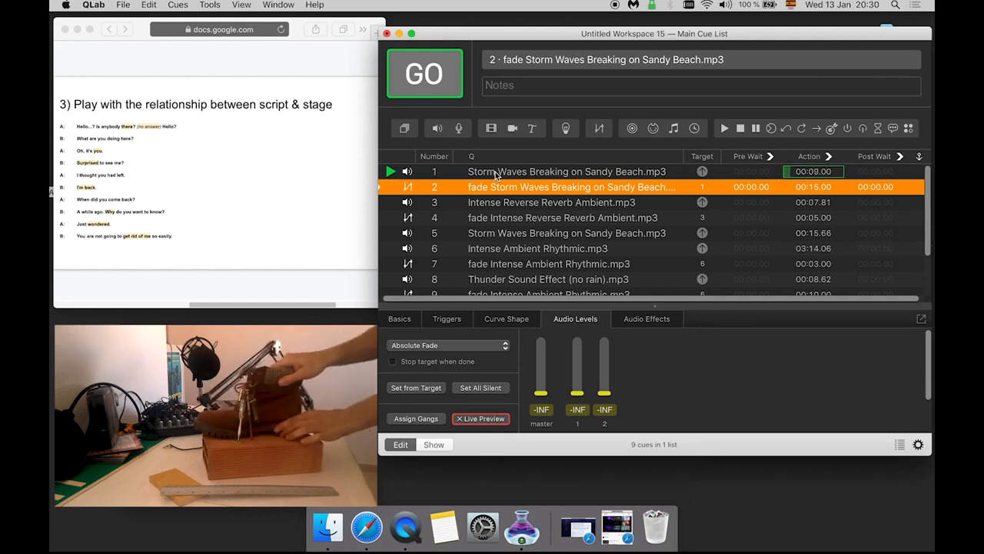
key(space)
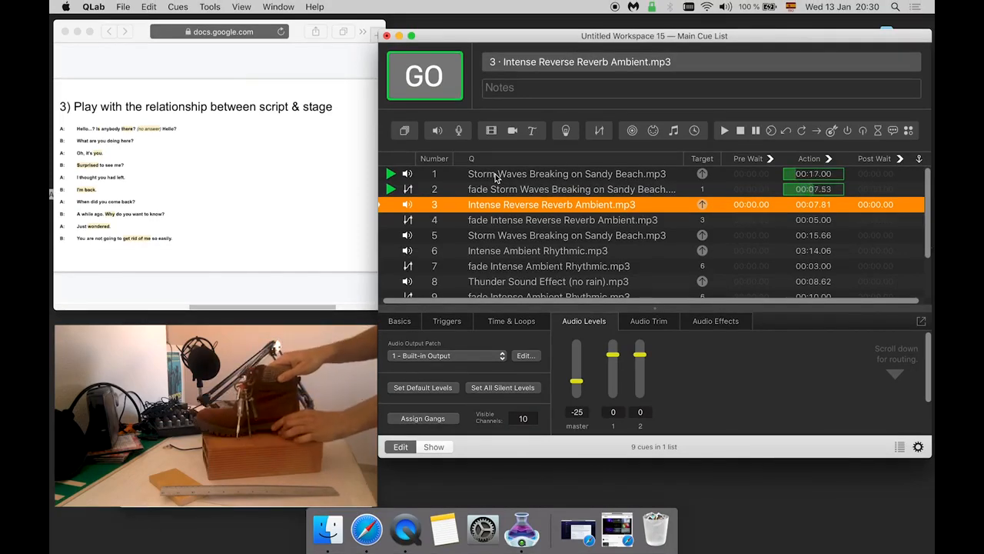
key(space)
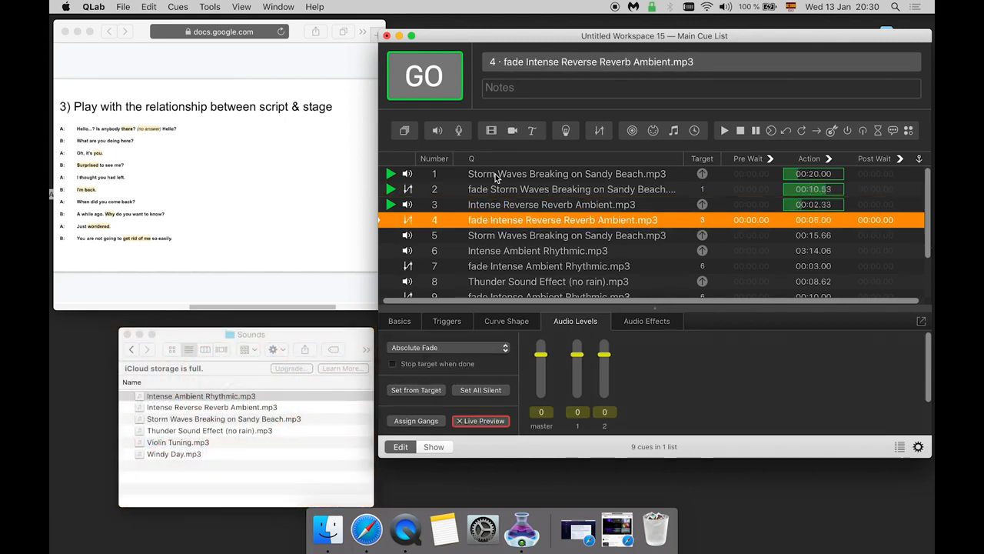
key(space)
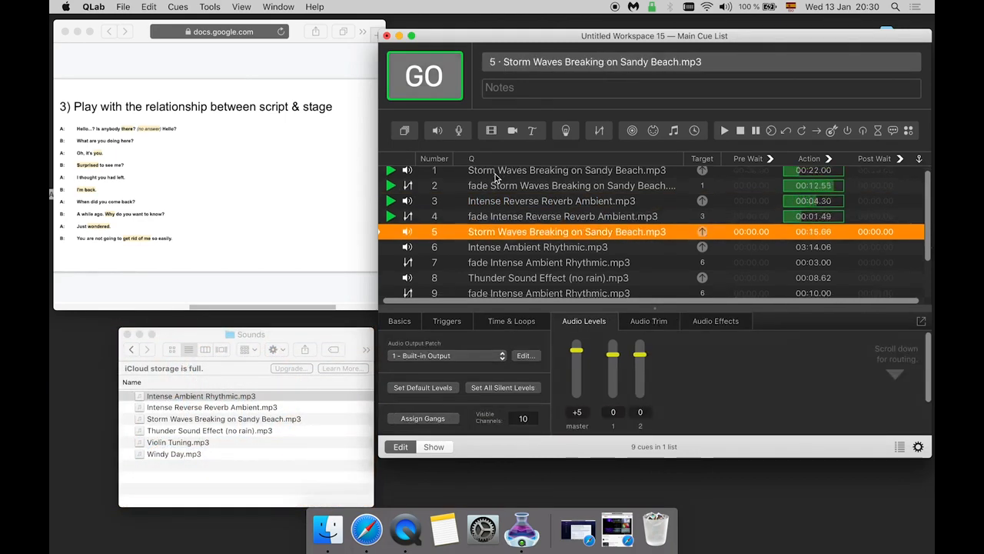
key(space)
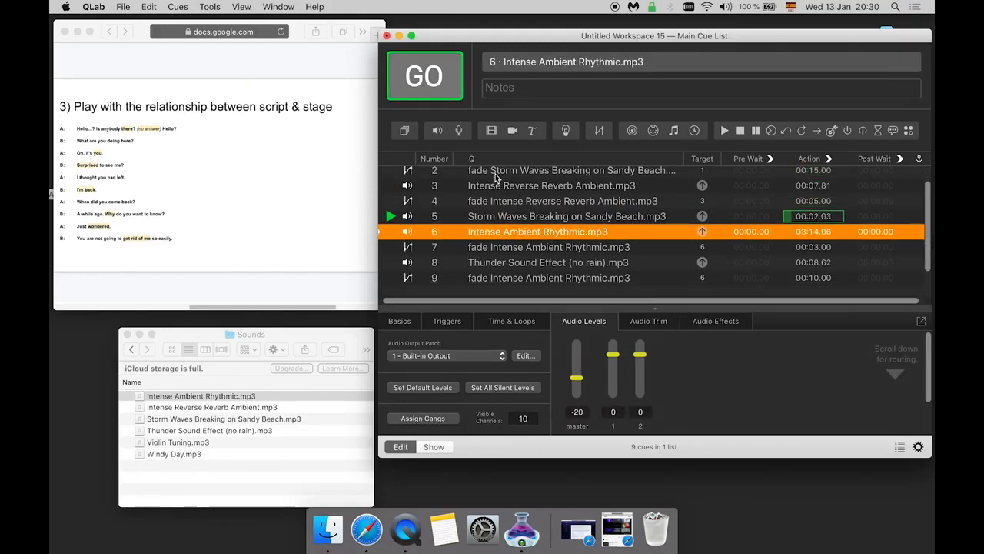
key(space)
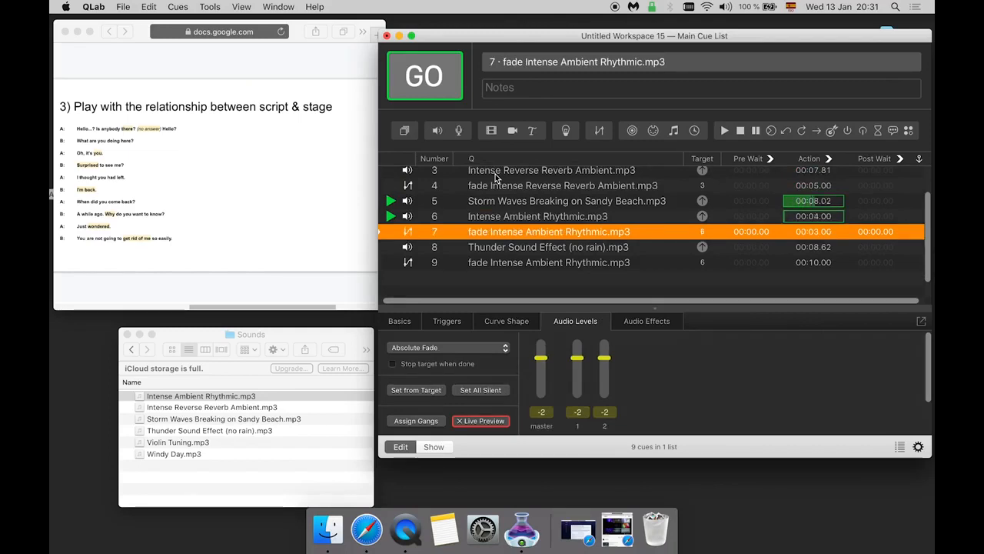
key(space)
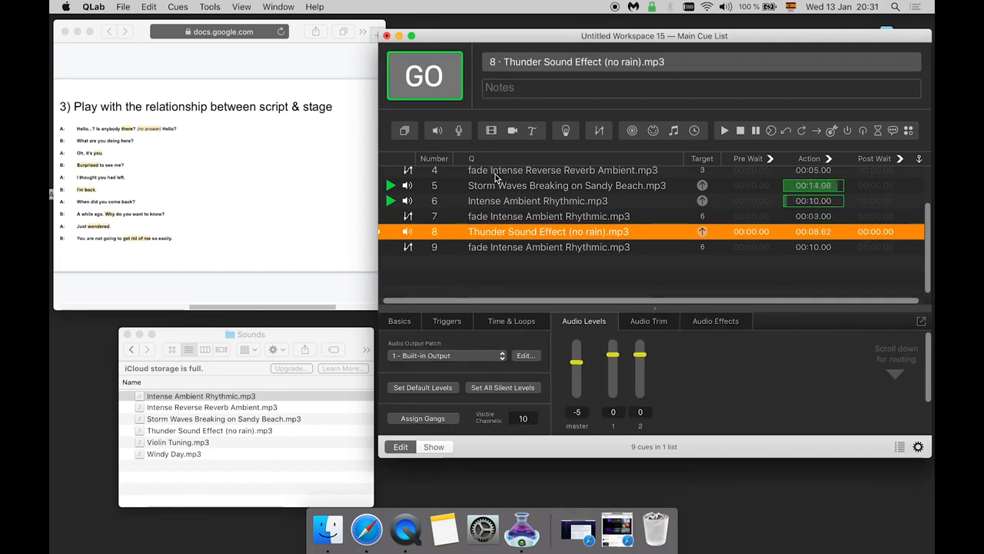
key(space)
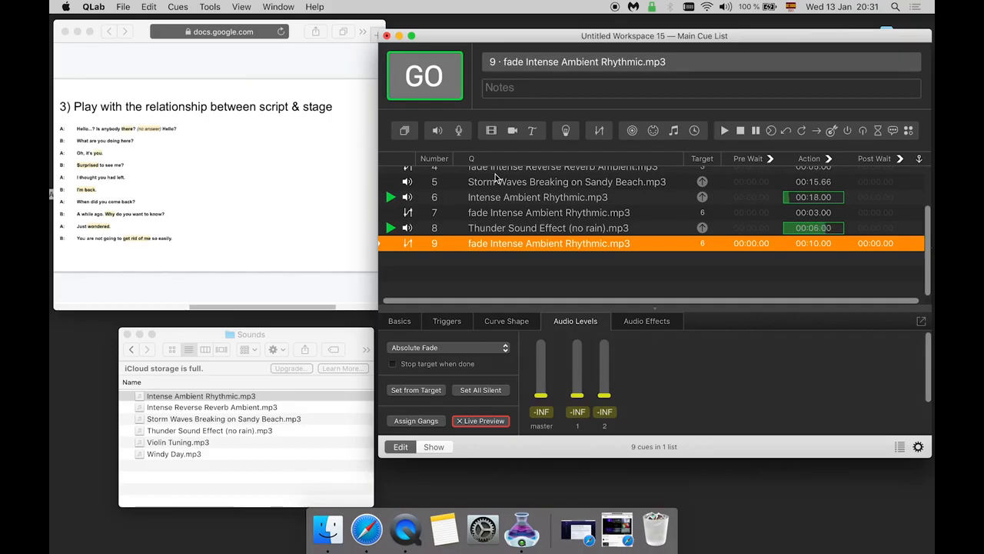
key(space)
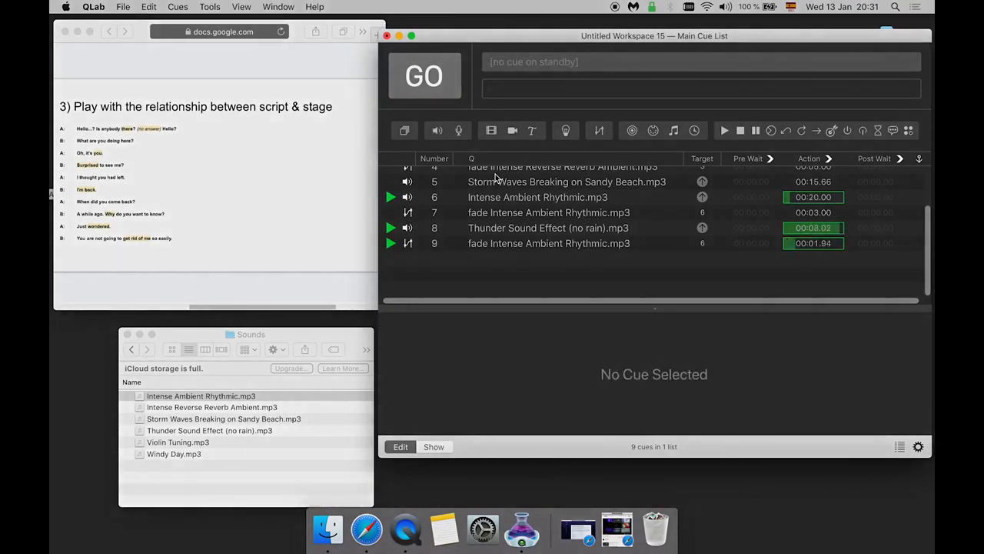